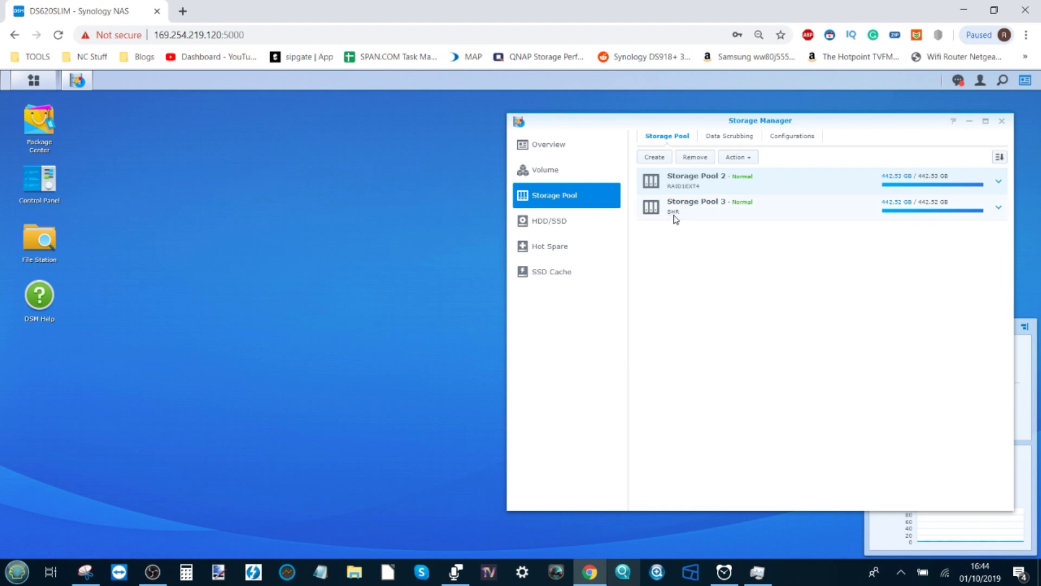
Expand Storage Pool 2 to show its details: RAID 1 on Drives 3 and 4, Normal.
click(998, 181)
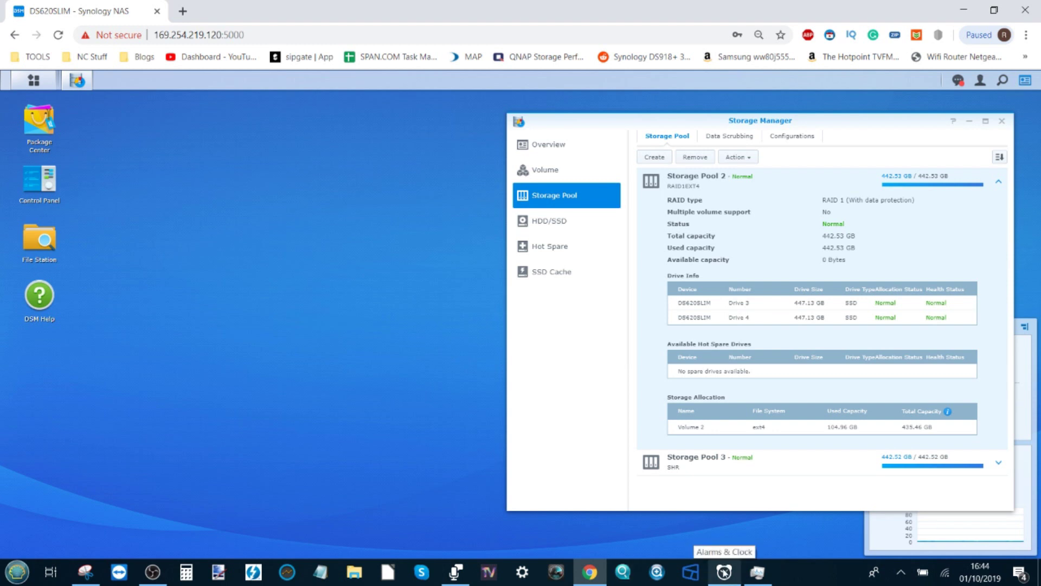
Open the stopwatch at zero beside the storage details, then view the HDD/SSD drive list.
click(724, 572)
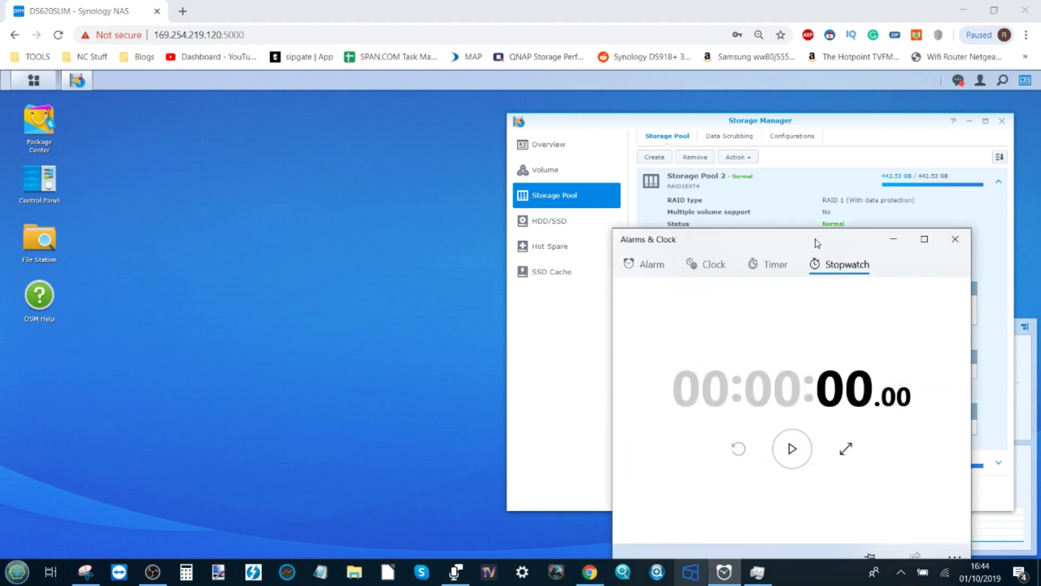
drag(814, 239, 321, 163)
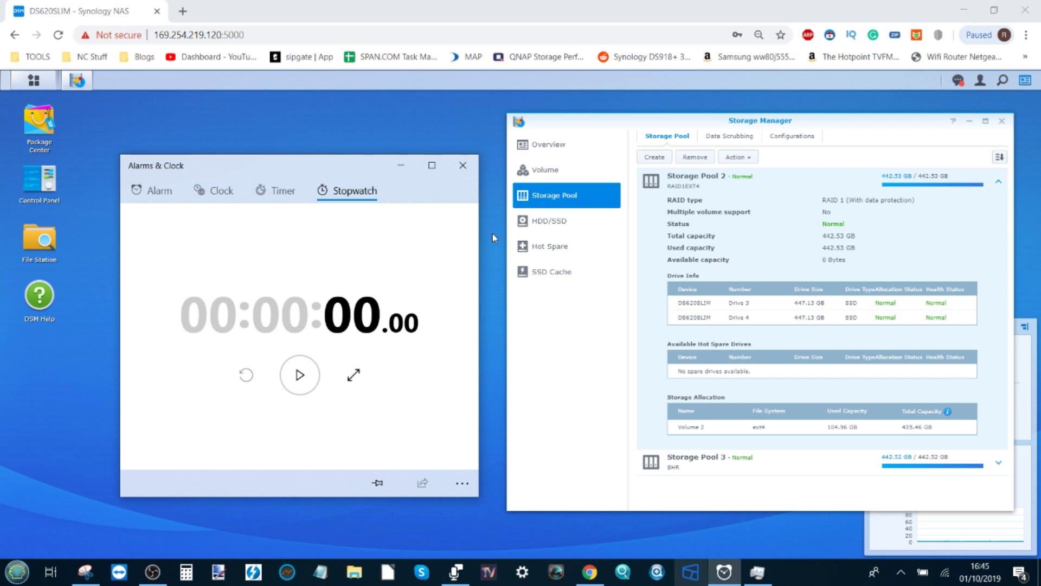
click(550, 222)
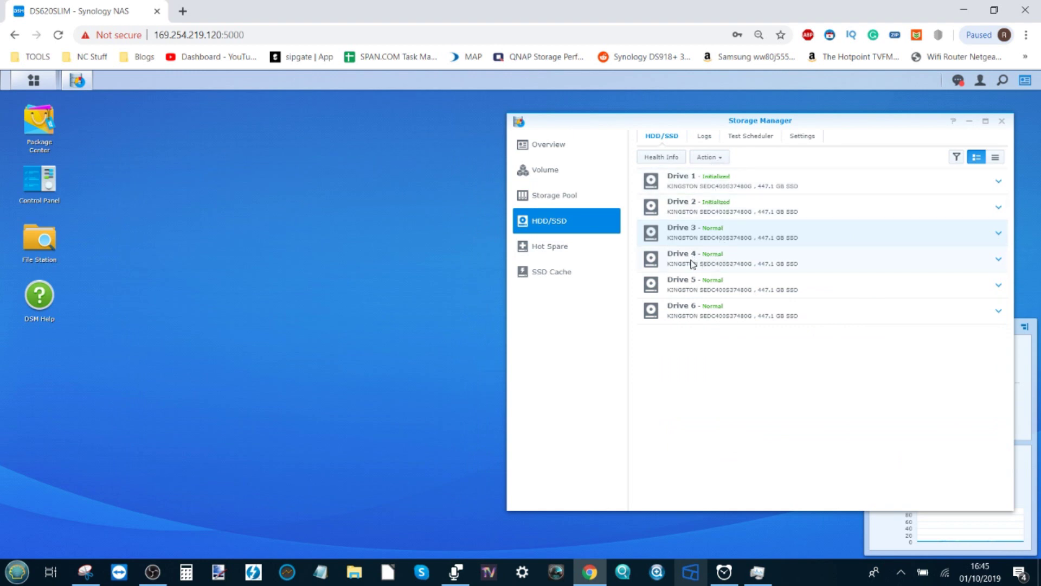
Go from the six-drive HDD/SSD list back to Storage Pool 2's details.
click(592, 201)
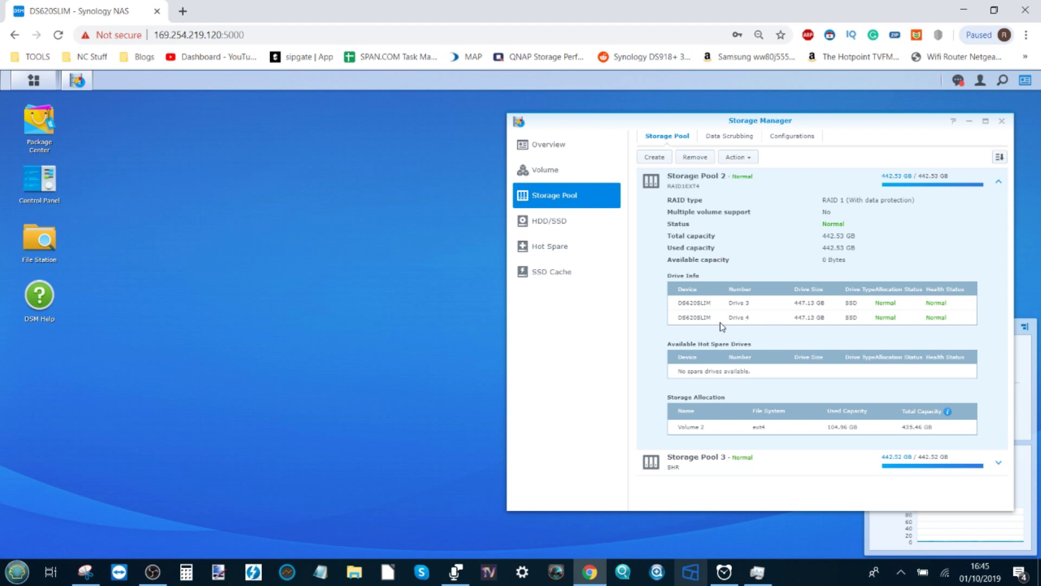
Open the RAID1EXT4SHARE folder in File Station, then bring AJA System Test forward.
click(58, 238)
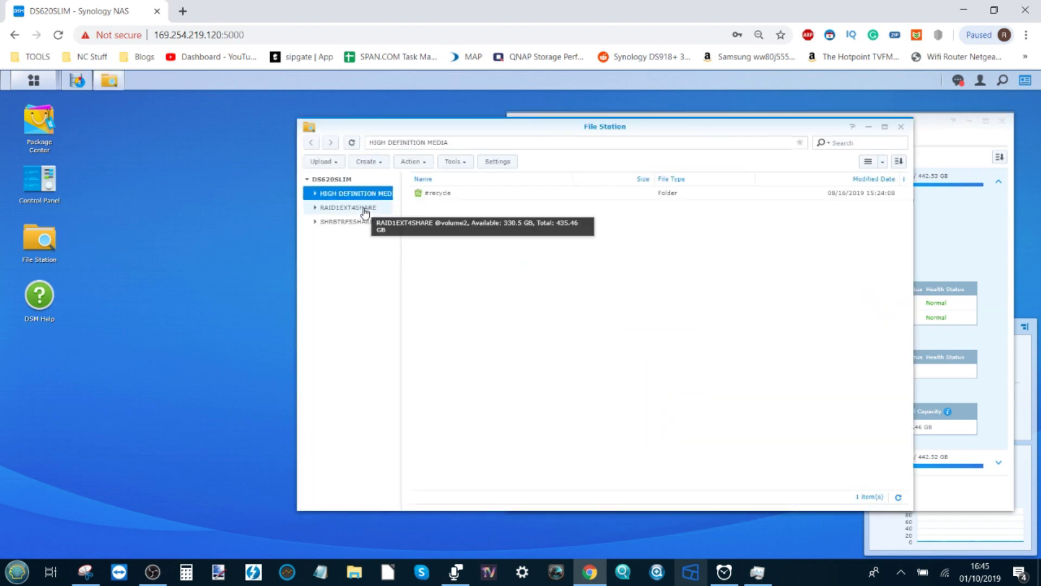
click(364, 210)
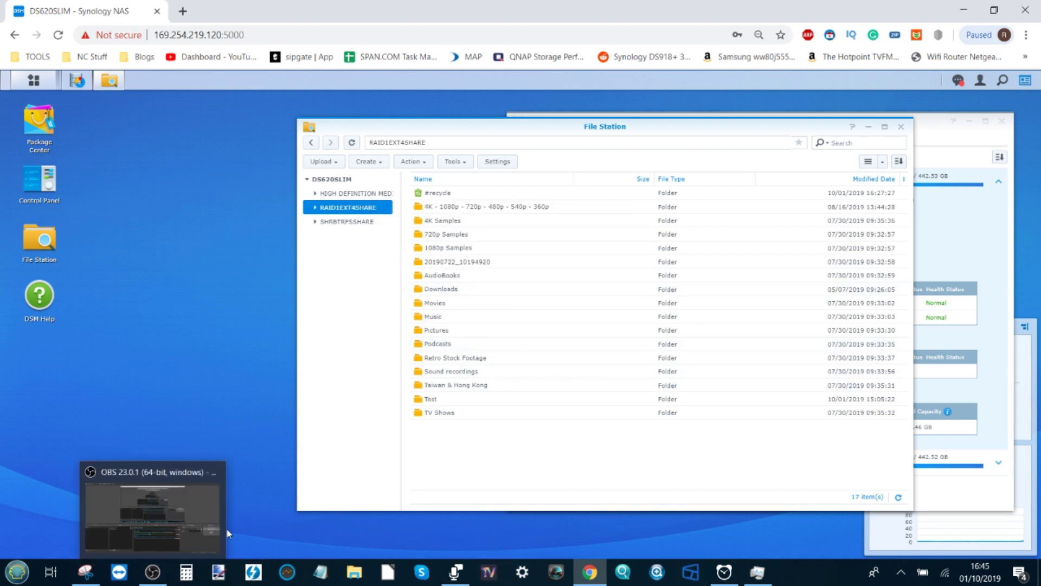
click(292, 572)
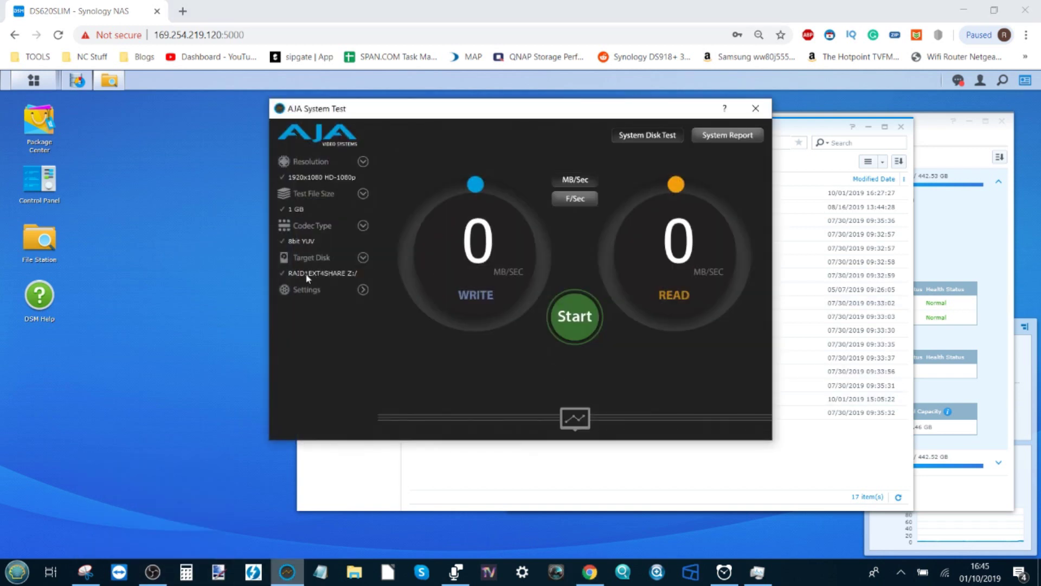
Run a 1 GB AJA speed test on Z:, reaching 96 MB/sec write and 75 read.
click(586, 318)
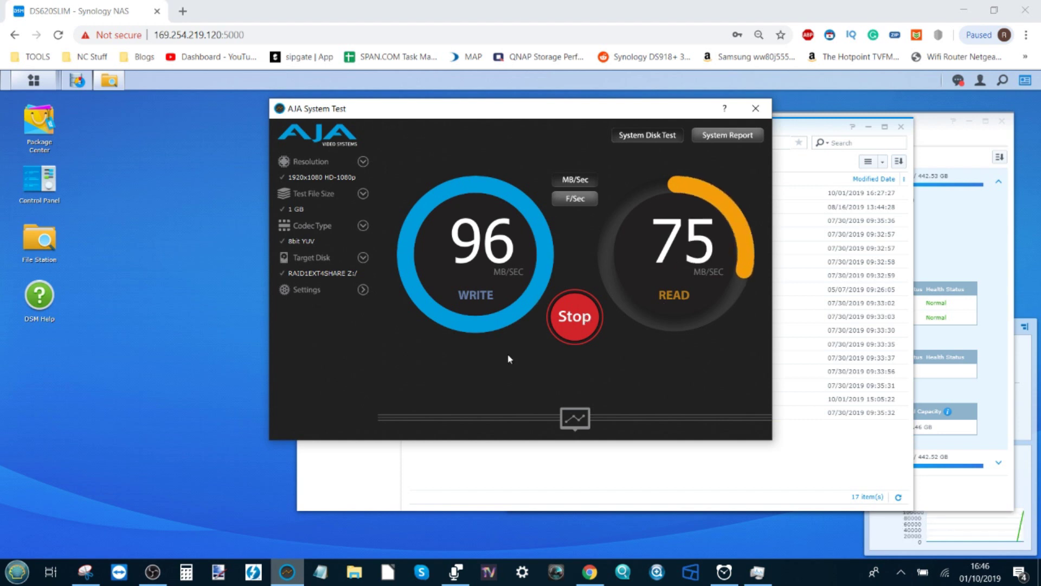
click(577, 318)
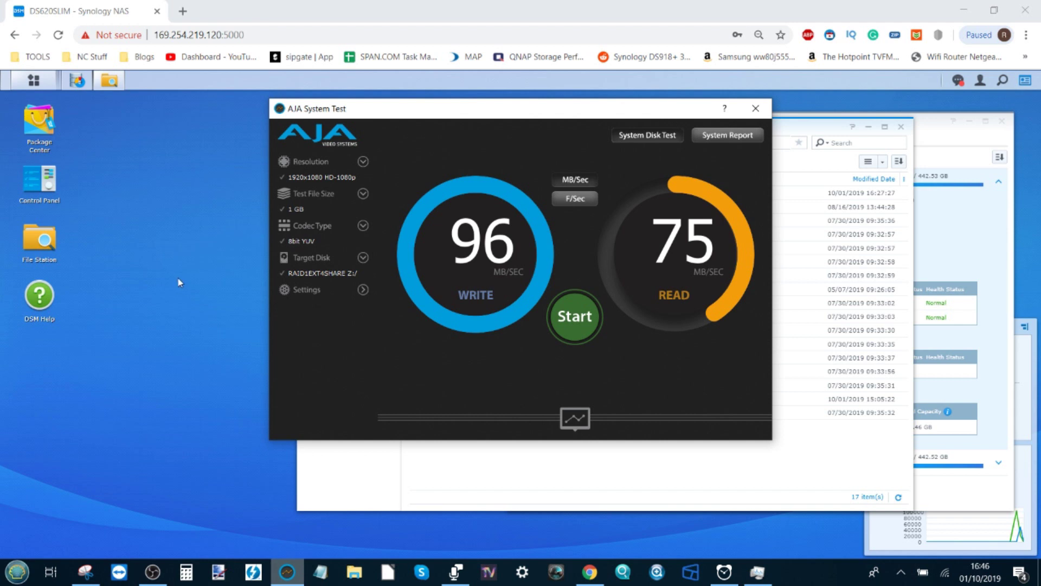
key(alt+Tab)
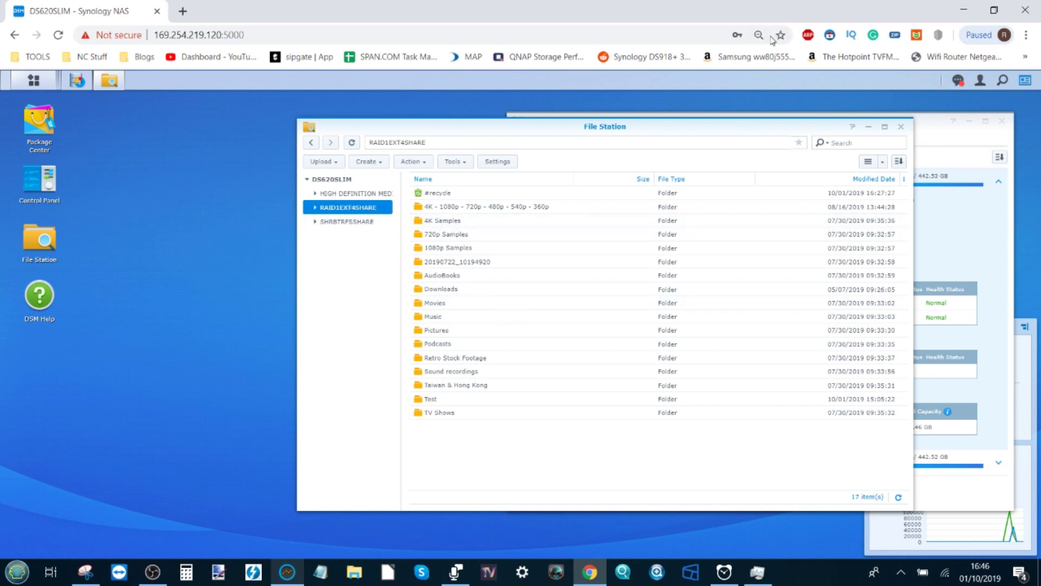
Bring Storage Manager forward and shift it left, showing Storage Pool 2 Degraded.
click(953, 145)
drag(776, 116, 700, 111)
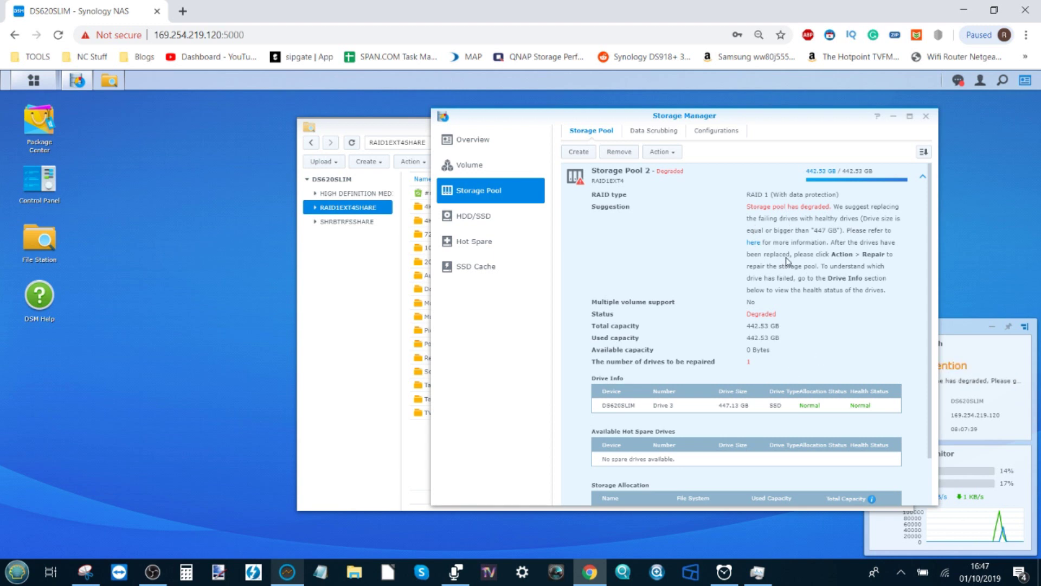
Show the System Health volume-degraded warning, then open a File Explorer window.
click(963, 327)
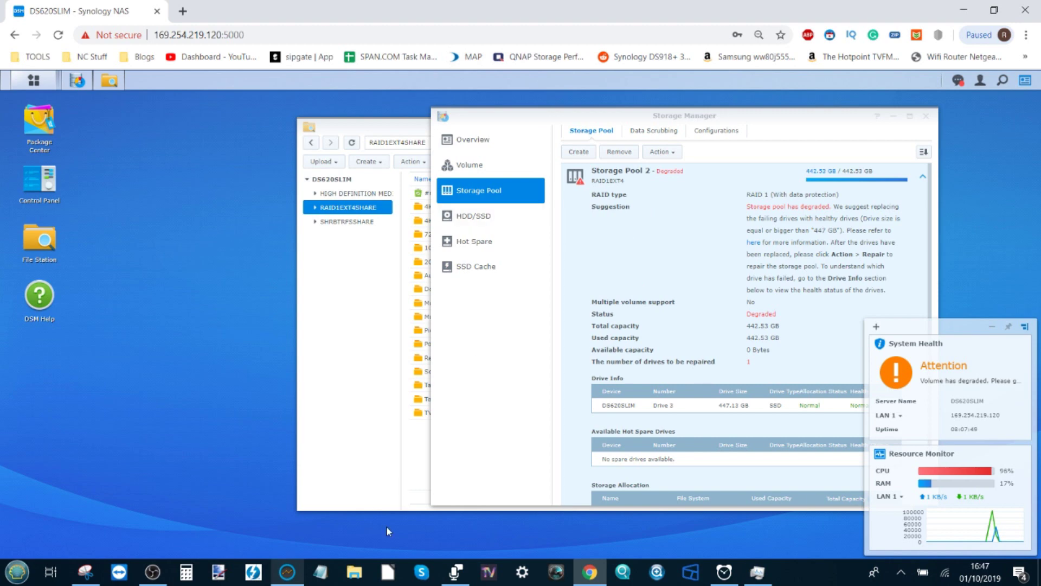
click(354, 572)
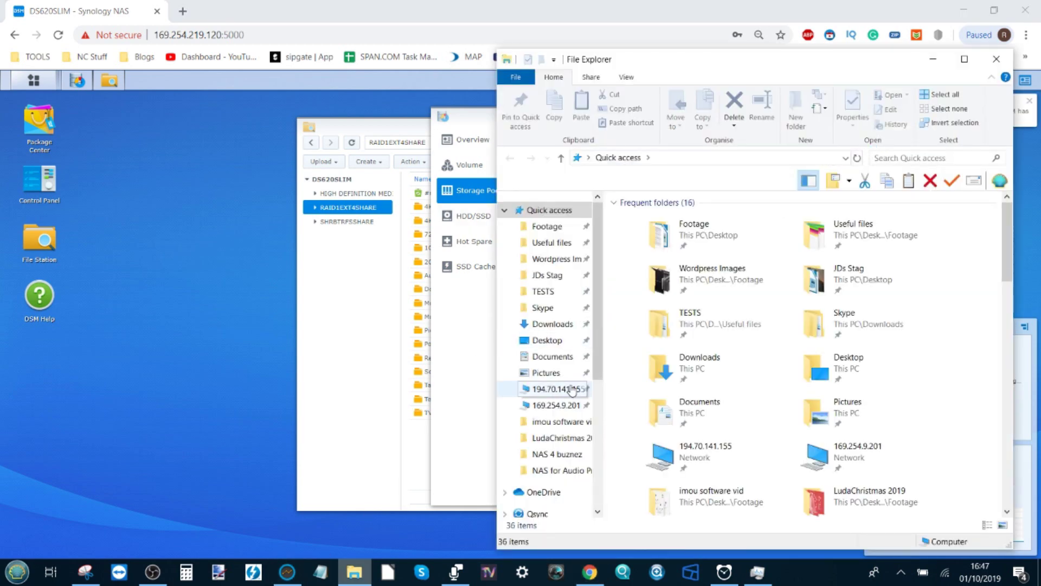
Show This PC in File Explorer, listing NAS shares X:, Y: and Z:.
scroll(519, 464, down, 3)
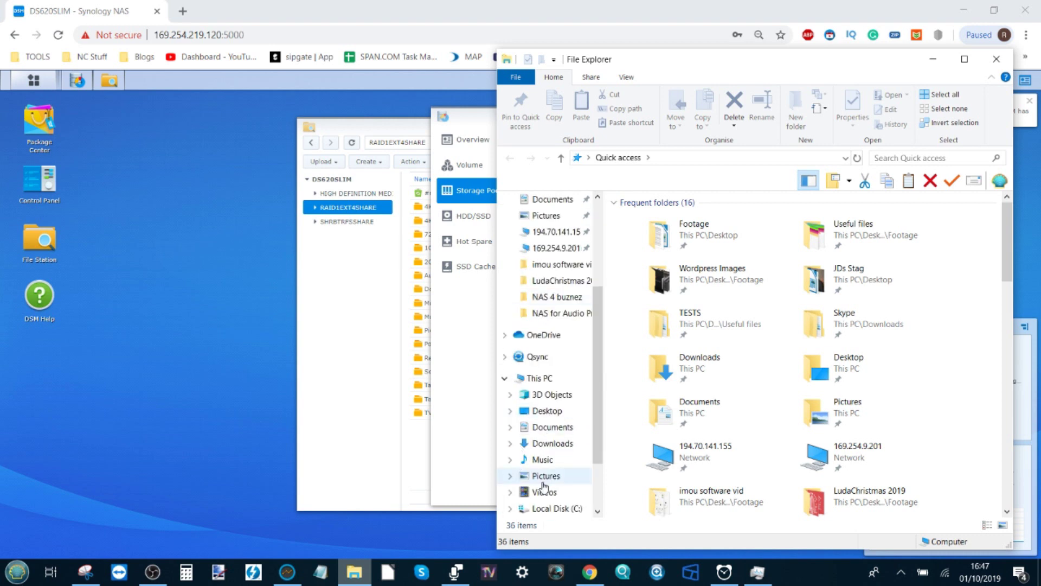
click(540, 378)
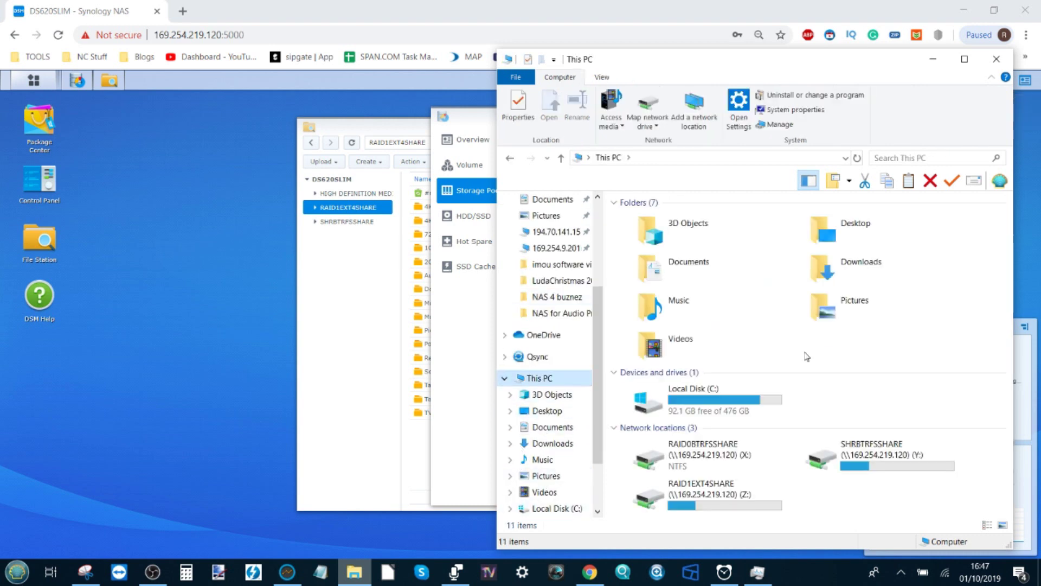
mouse_move(682, 491)
click(153, 572)
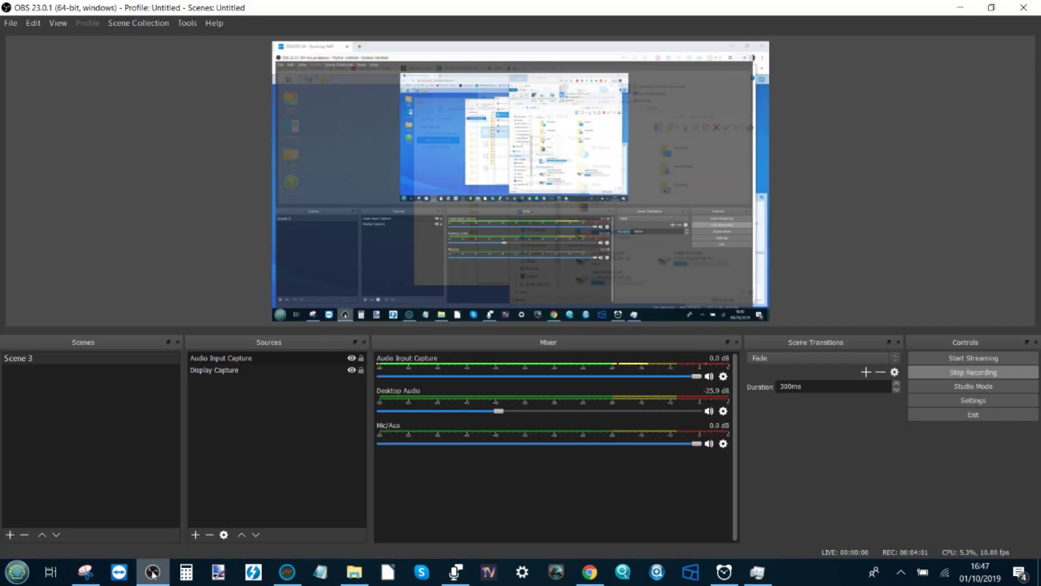
click(991, 8)
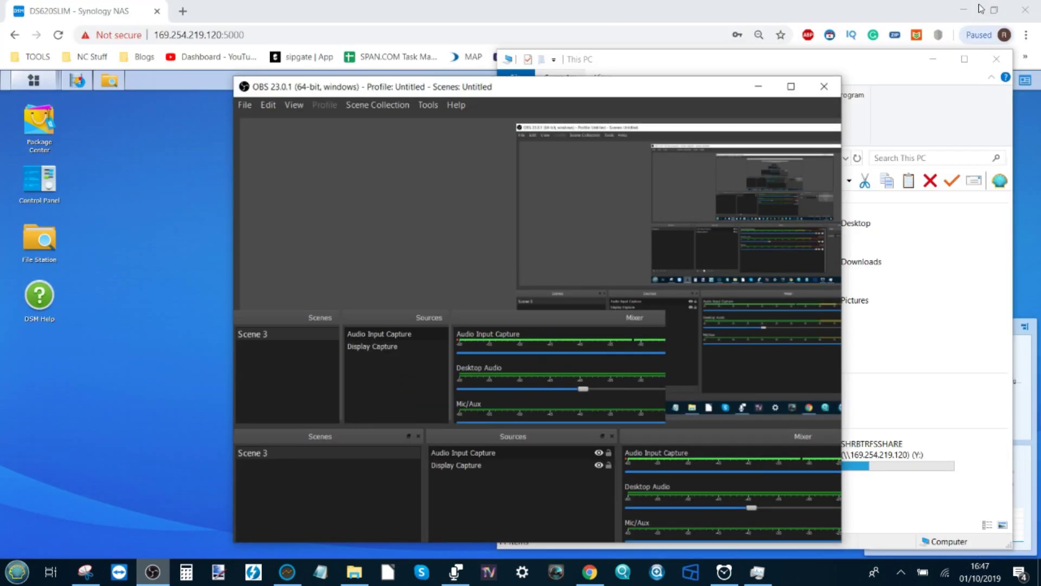
click(771, 105)
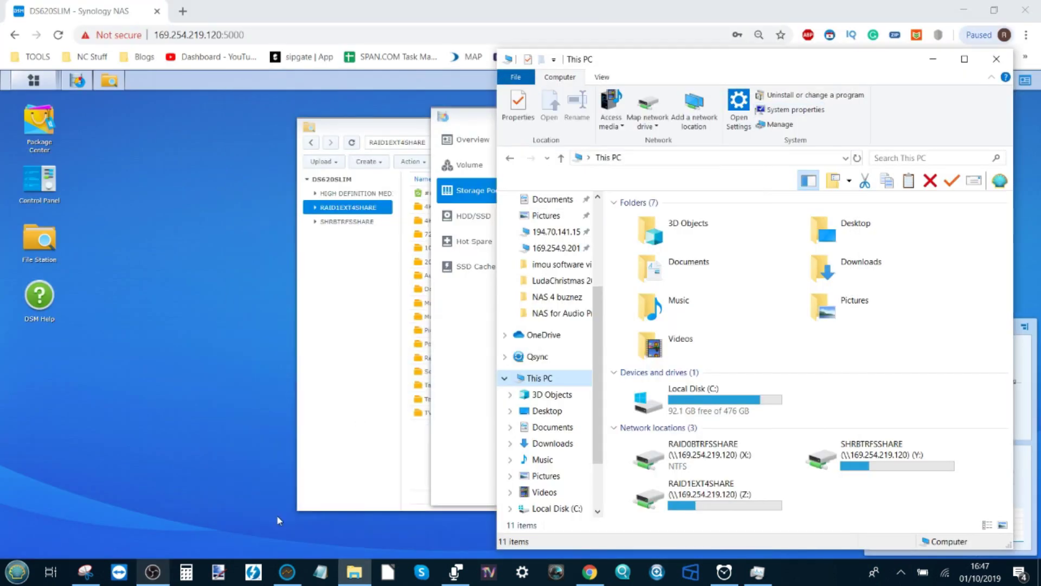
Rerun the AJA speed test on degraded Z:, reaching 94 MB/sec write, and move it left.
click(286, 572)
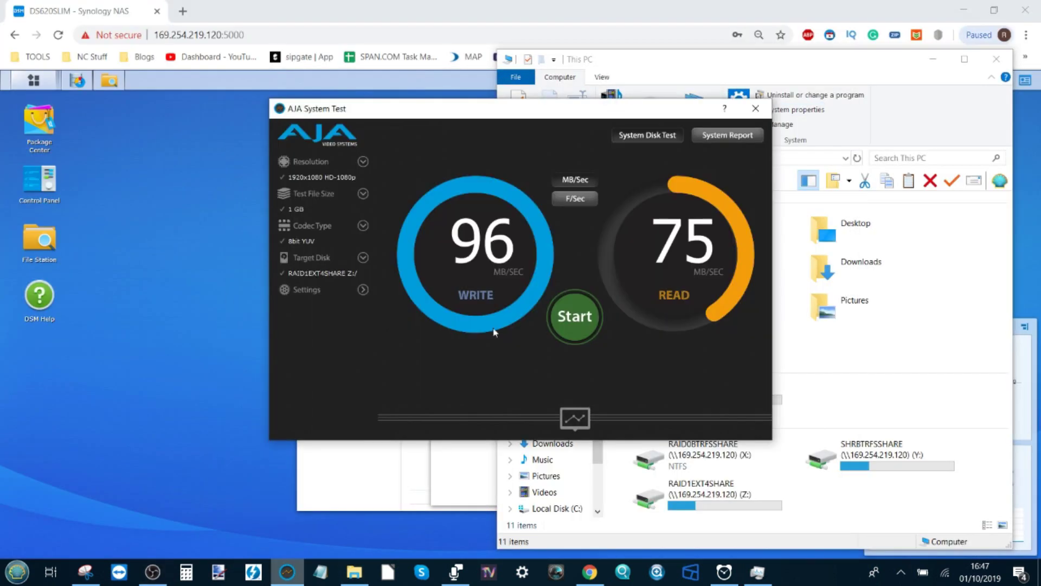
click(584, 319)
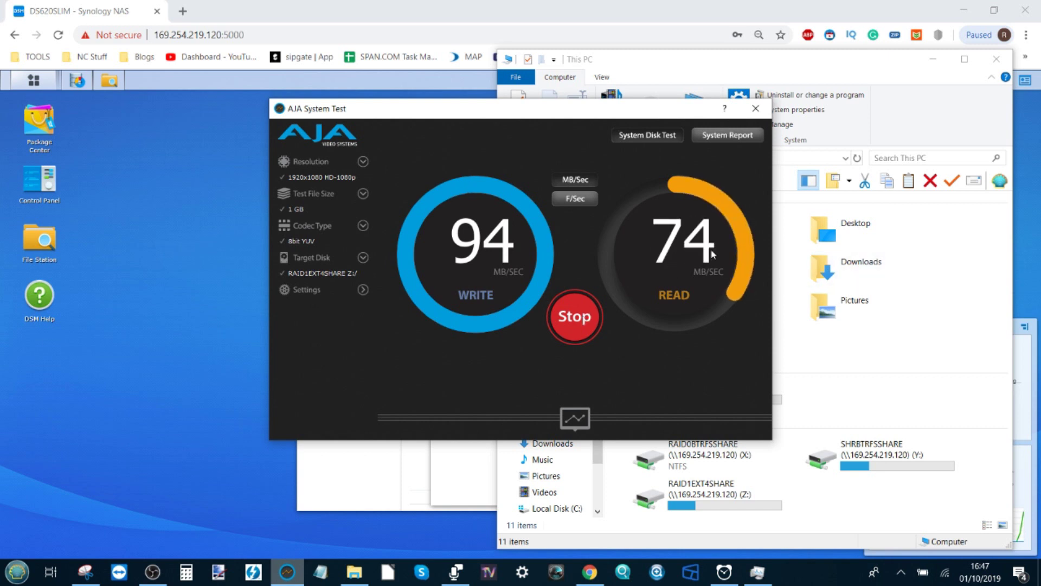
drag(674, 112, 474, 182)
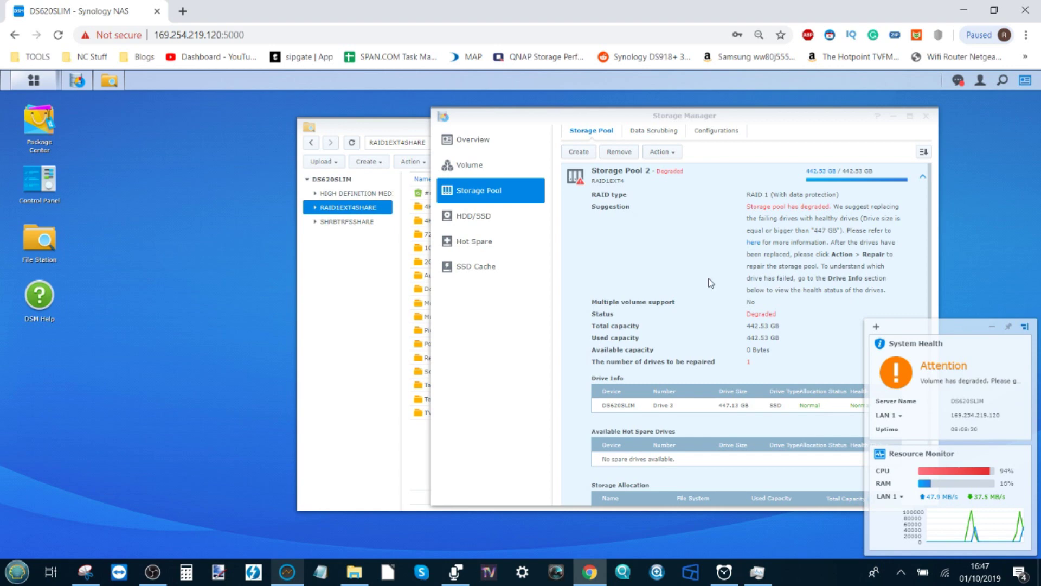
Start the stopwatch to time the rebuild, with degraded Storage Pool 2 back in front.
drag(808, 122, 559, 141)
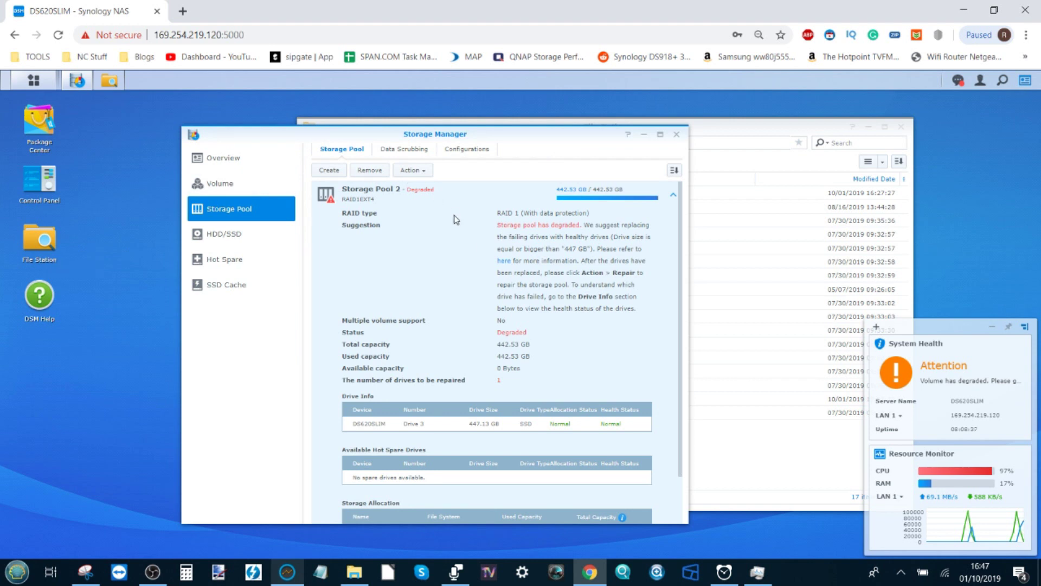
drag(544, 137, 757, 118)
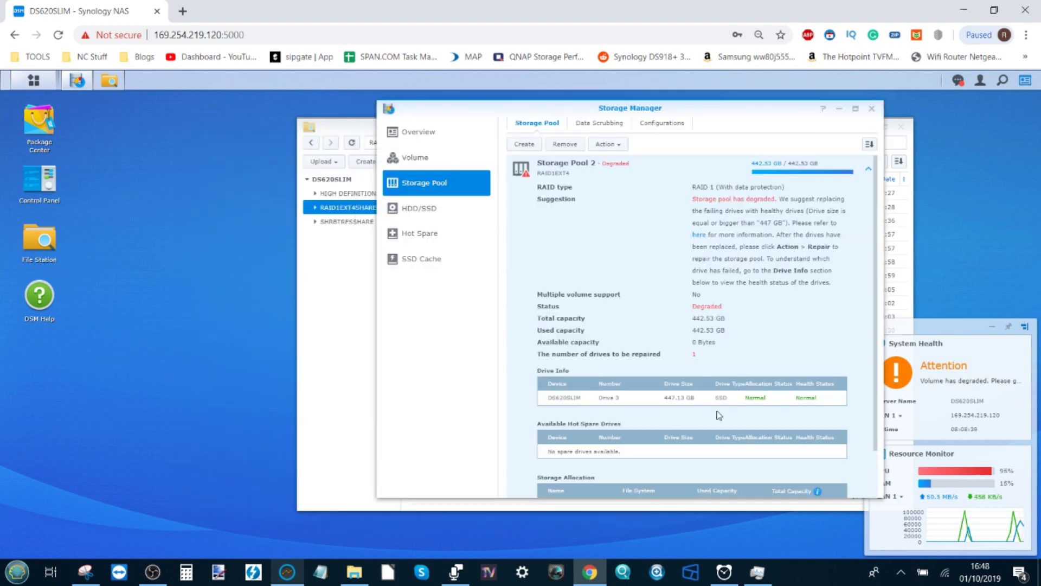
click(724, 572)
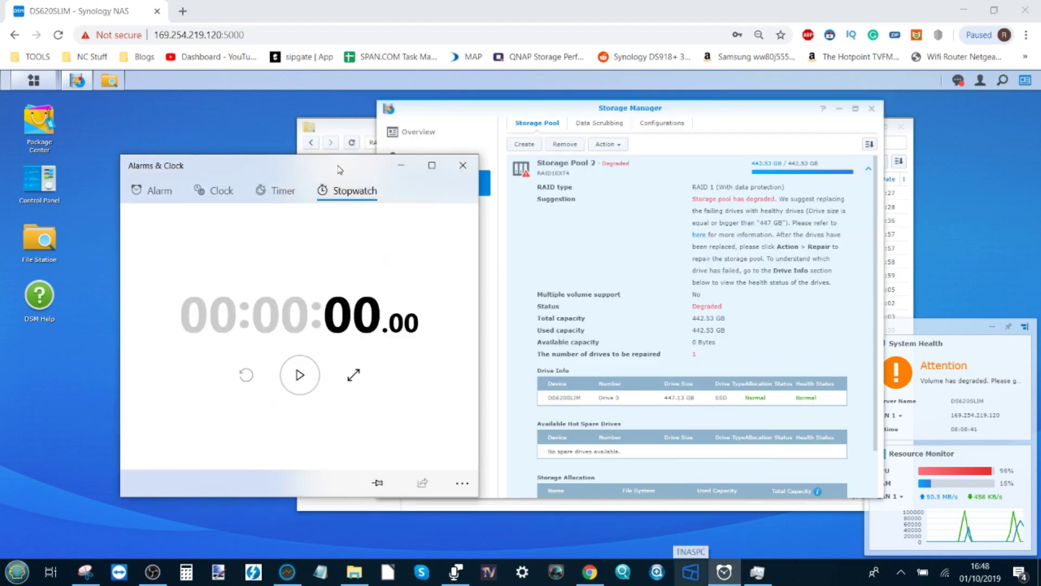
drag(338, 161, 249, 161)
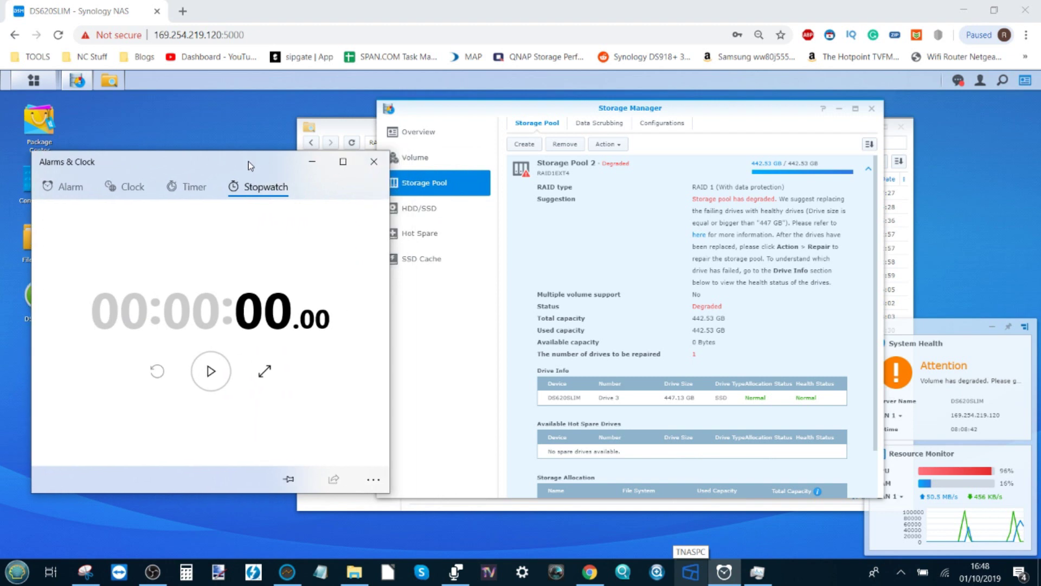
click(210, 371)
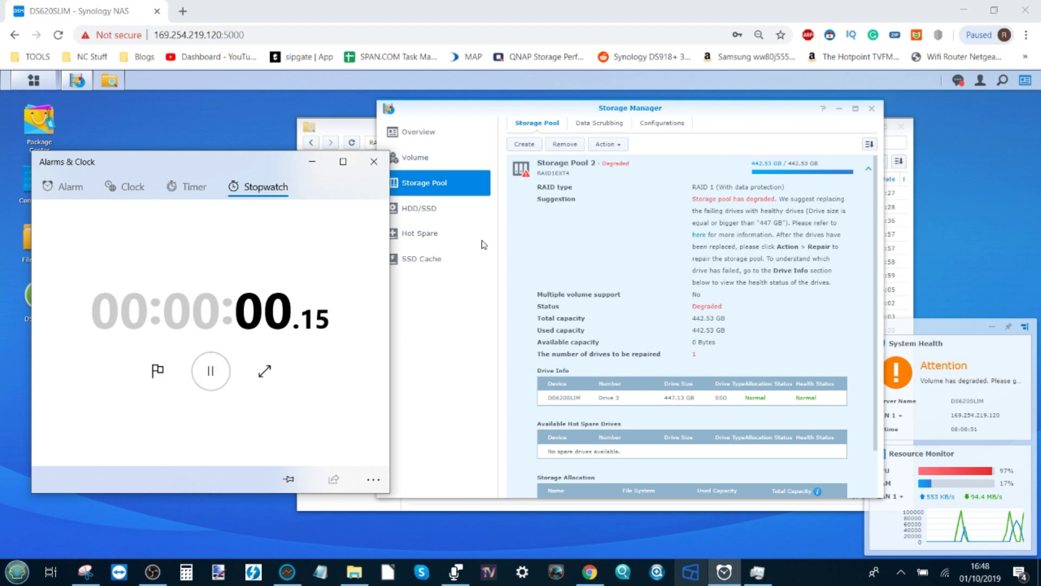
click(638, 249)
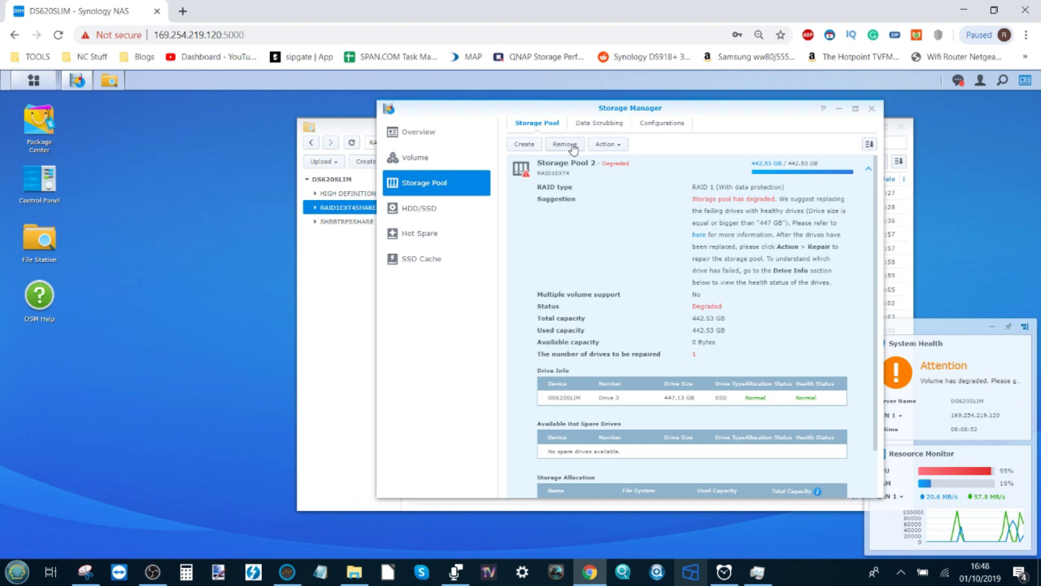
Repair Storage Pool 2 with only Drive 1 after accepting the erase warning, with the stopwatch in front.
click(617, 144)
click(621, 161)
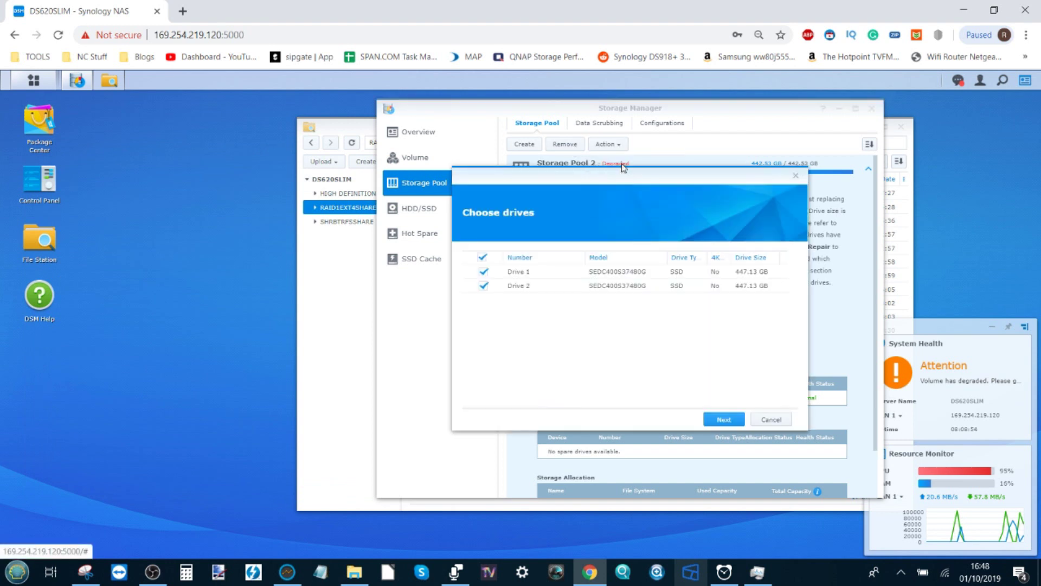
click(483, 285)
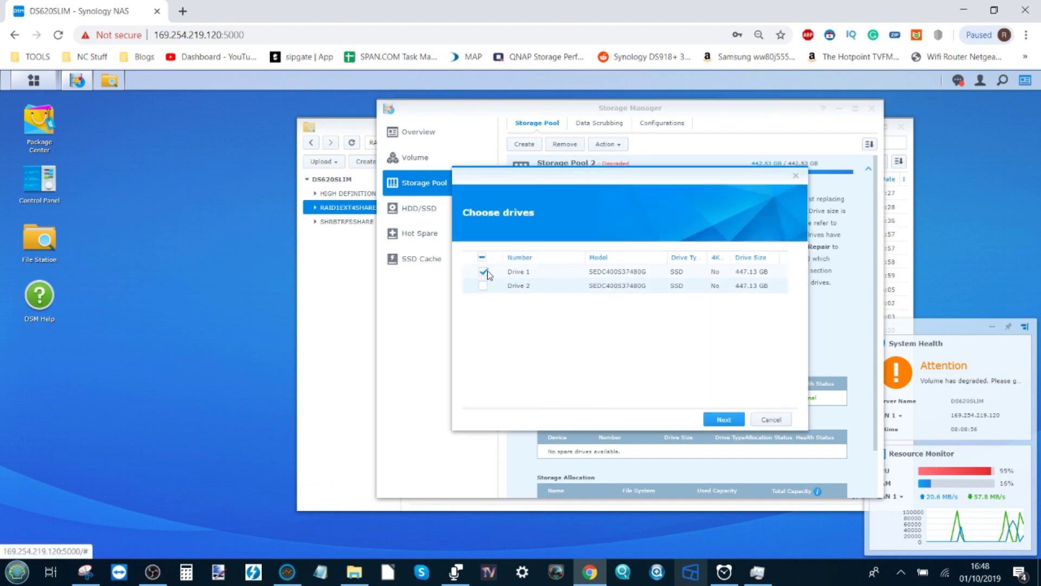
click(729, 420)
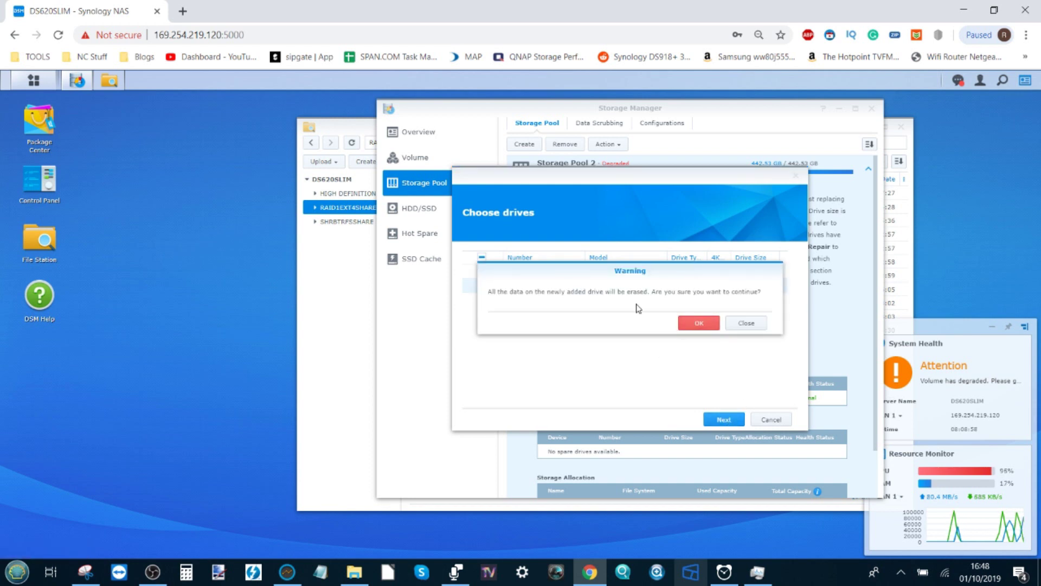
click(699, 324)
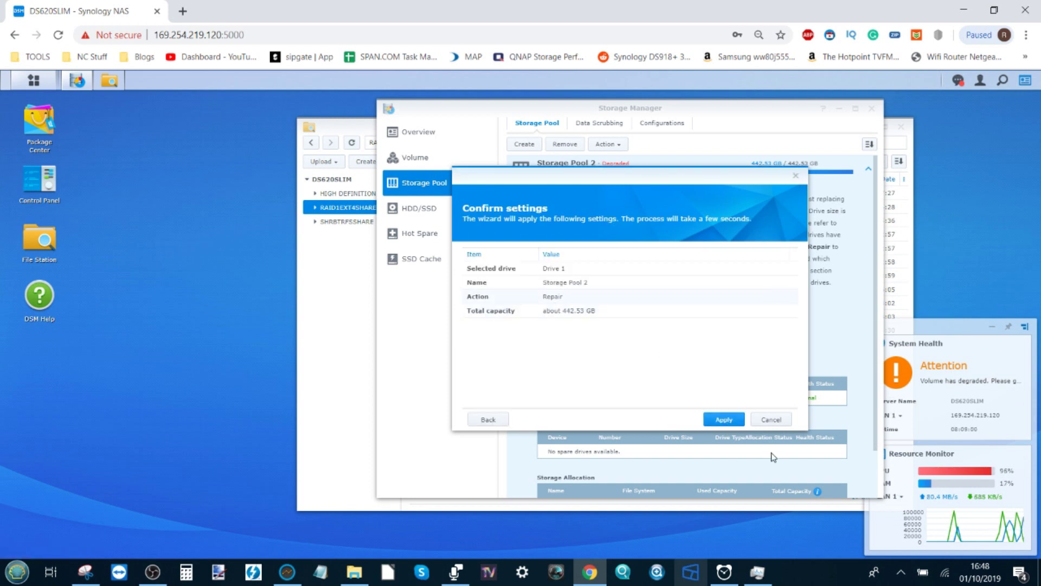
click(725, 420)
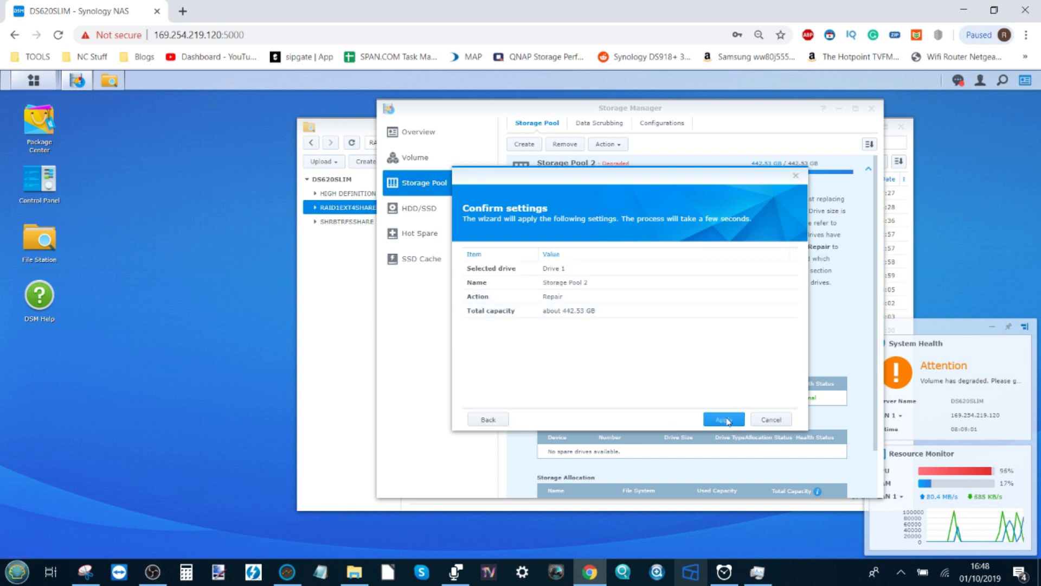
click(728, 578)
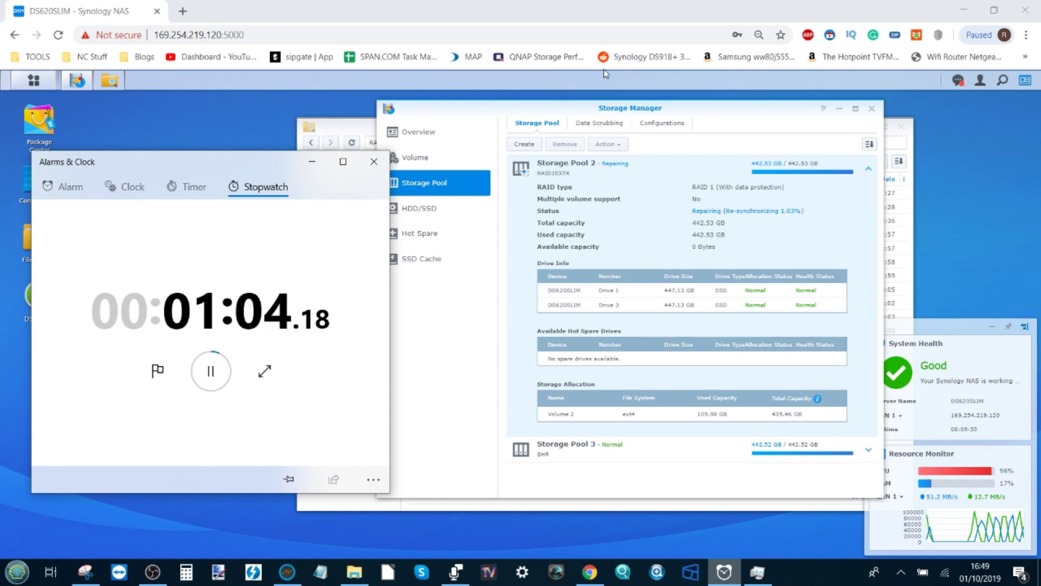
Open Log Center from the Main Menu and dismiss the Advanced Functions notice.
click(52, 80)
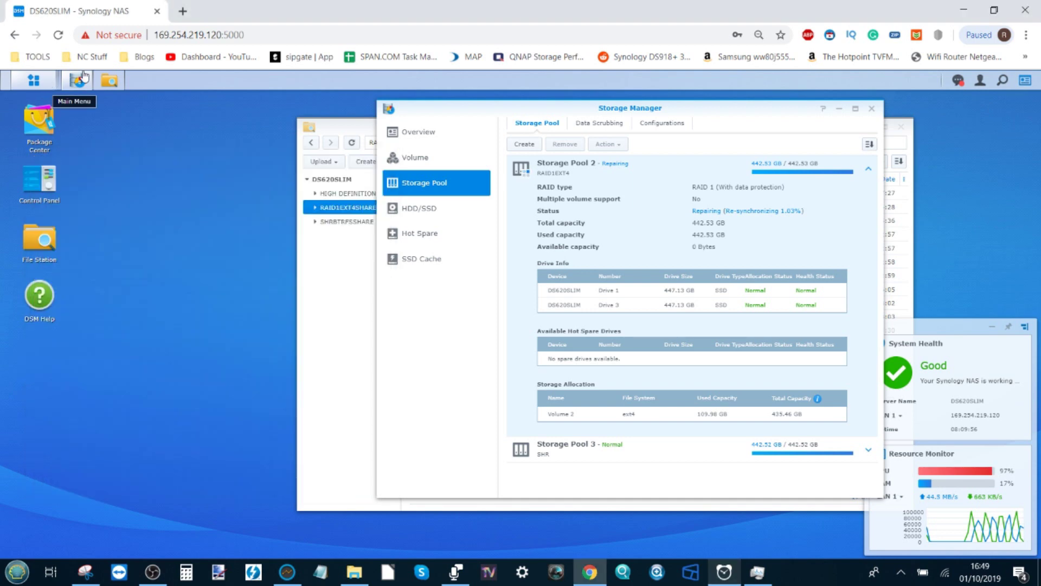
click(52, 80)
click(714, 151)
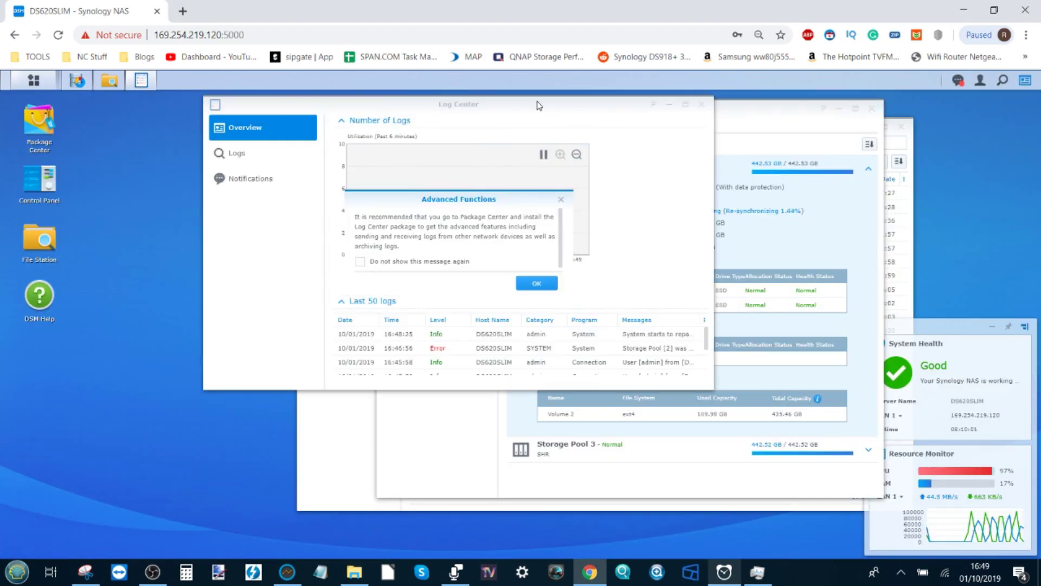
click(536, 283)
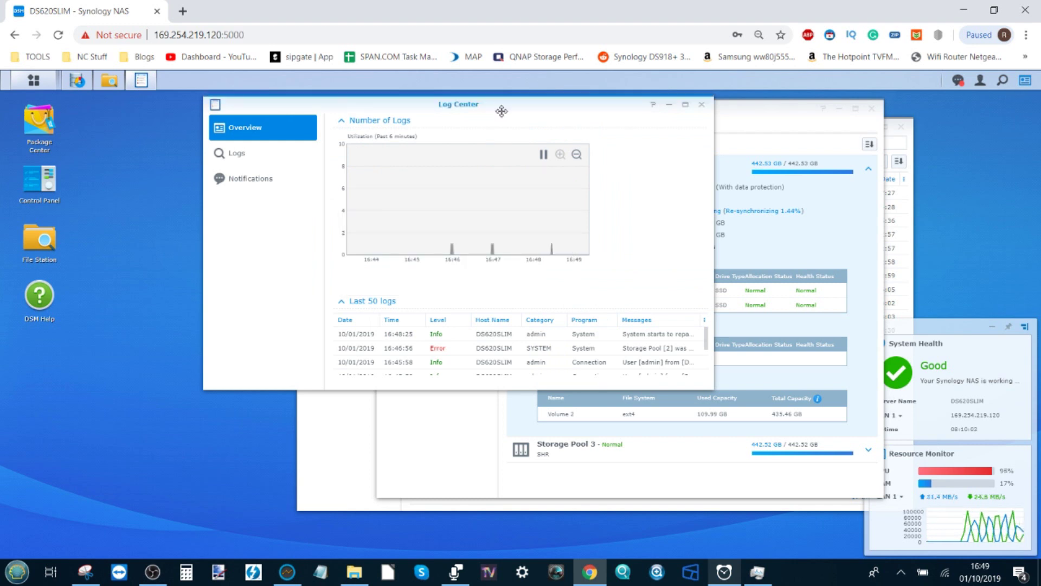
Reposition and maximize the Log Center window, then minimize it to return to Storage Manager.
drag(501, 111, 663, 141)
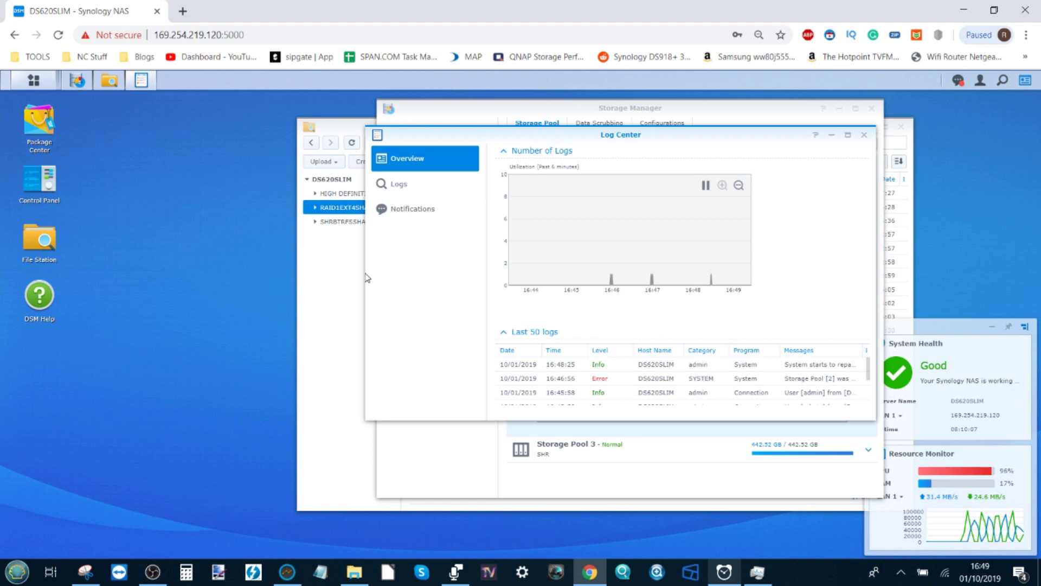
click(847, 135)
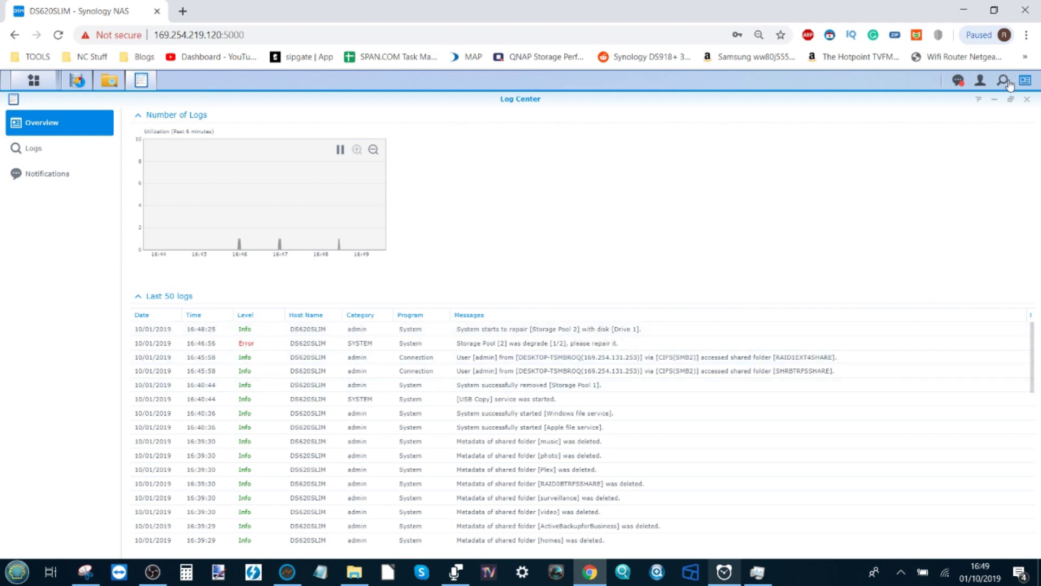
click(995, 100)
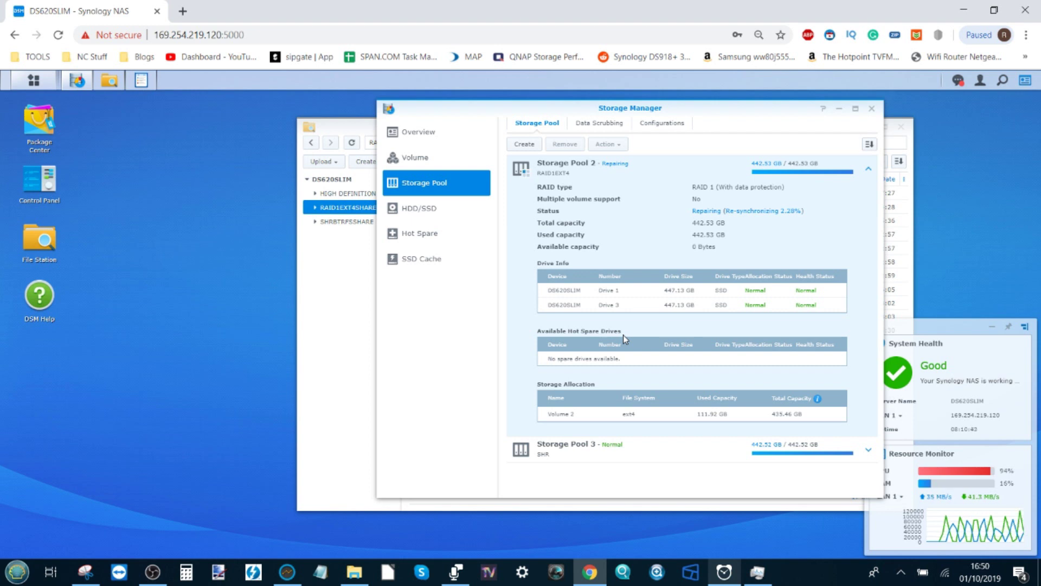
Bring OBS forward and minimize it again while Storage Pool 2 finishes rebuilding.
click(152, 572)
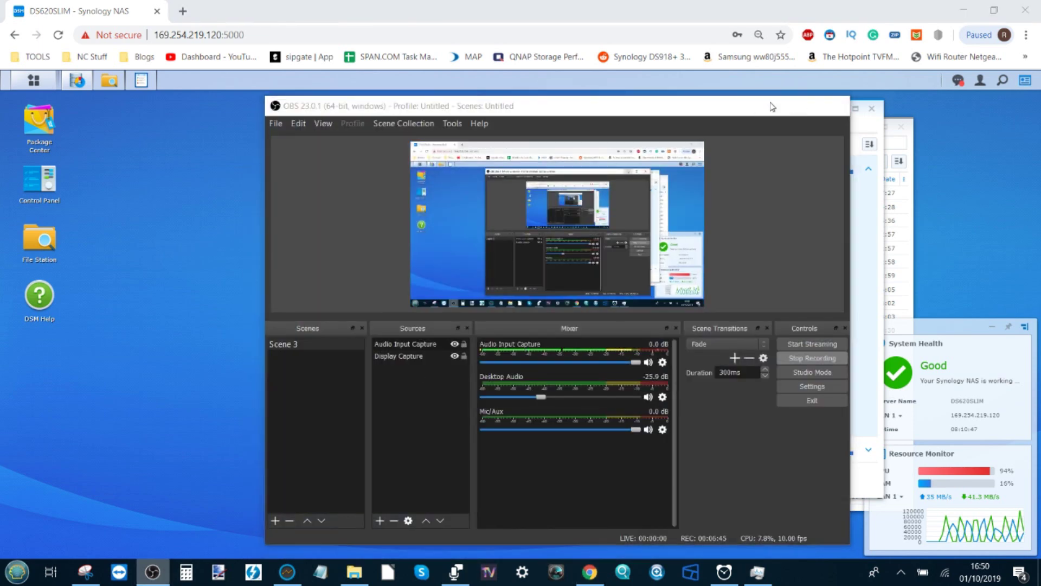
click(770, 105)
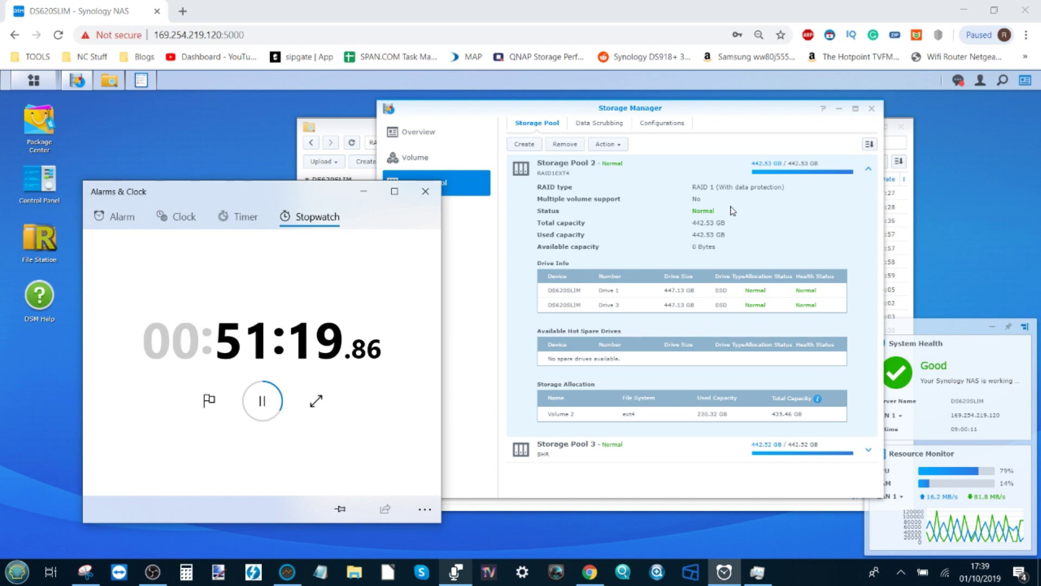
Pause the stopwatch at 51:20 and expand Storage Pool 3's details, now showing Degraded.
click(266, 409)
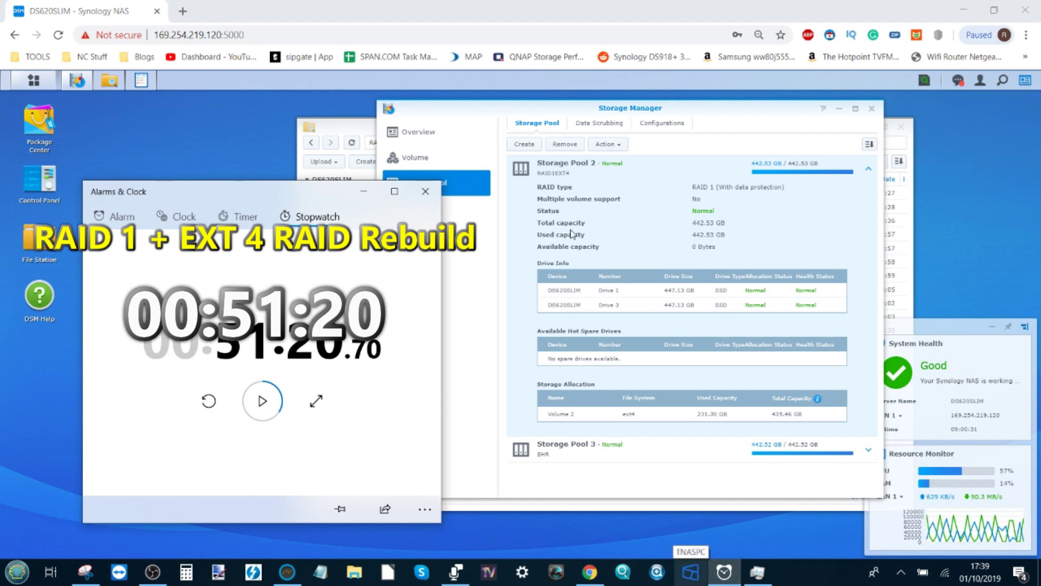
click(868, 449)
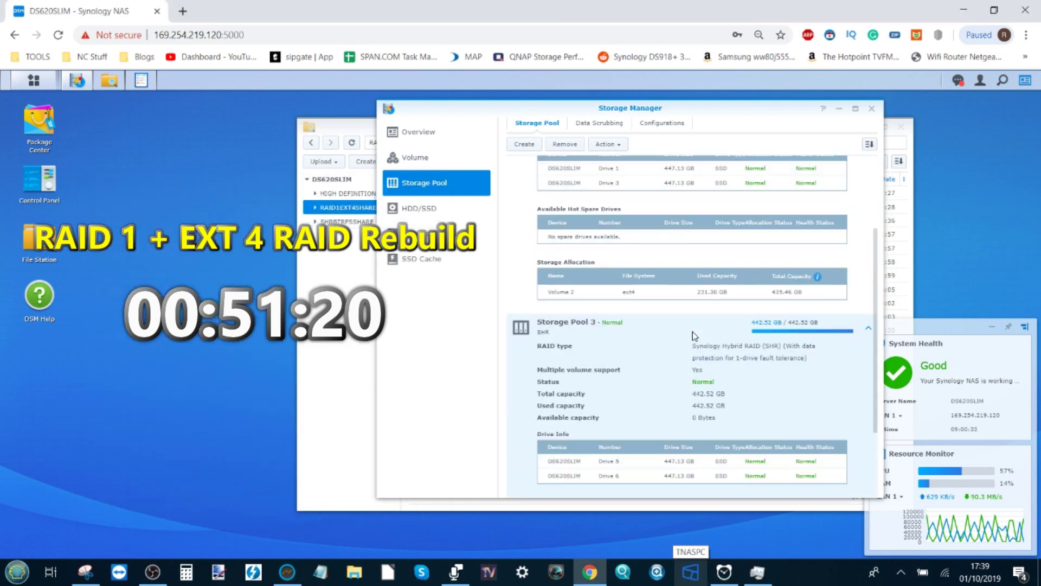
scroll(692, 335, down, 2)
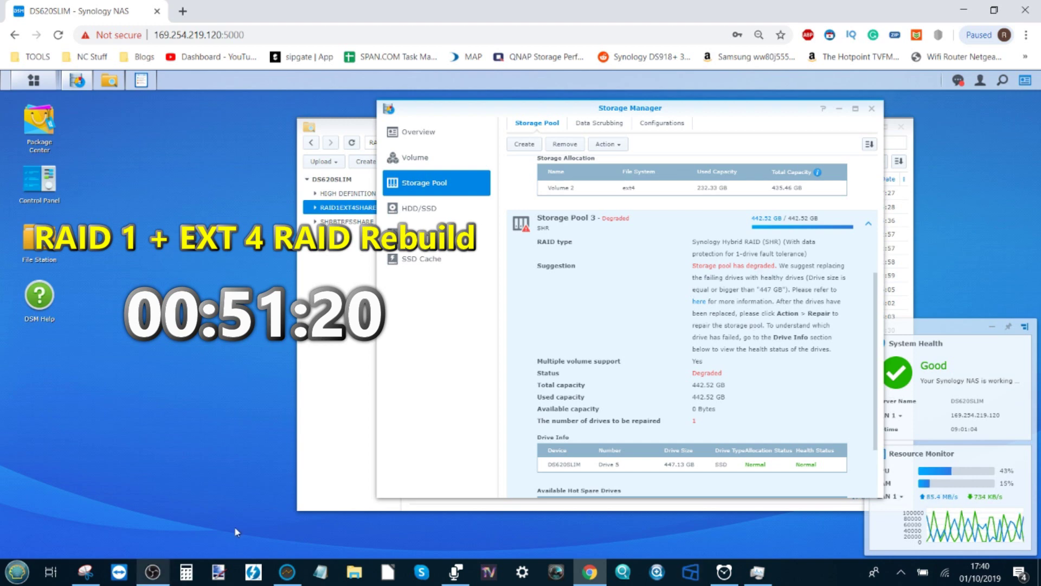
Stop the running AJA disk test, show the write/read graphs and move the window higher.
click(286, 572)
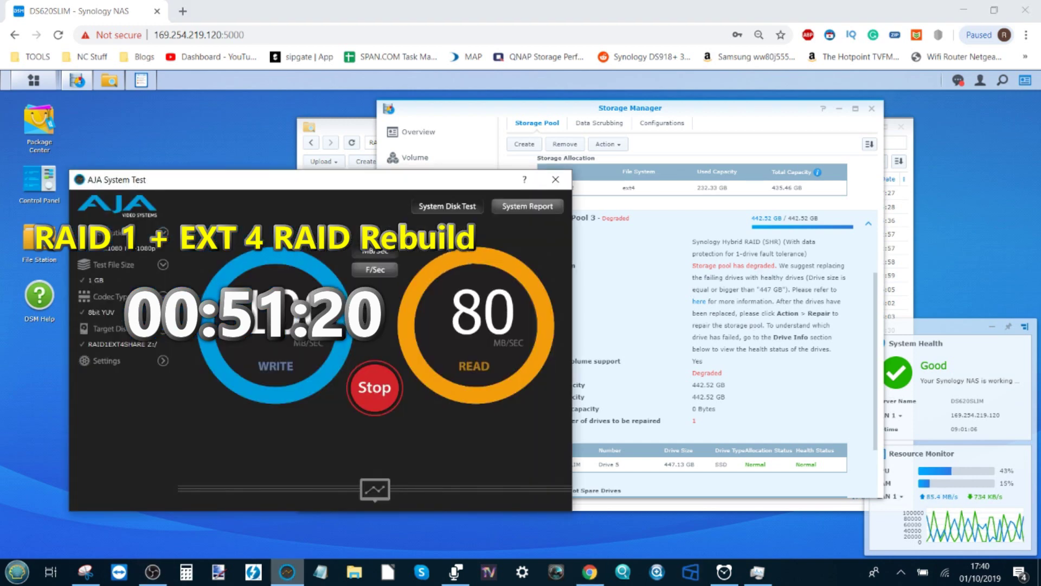
click(374, 388)
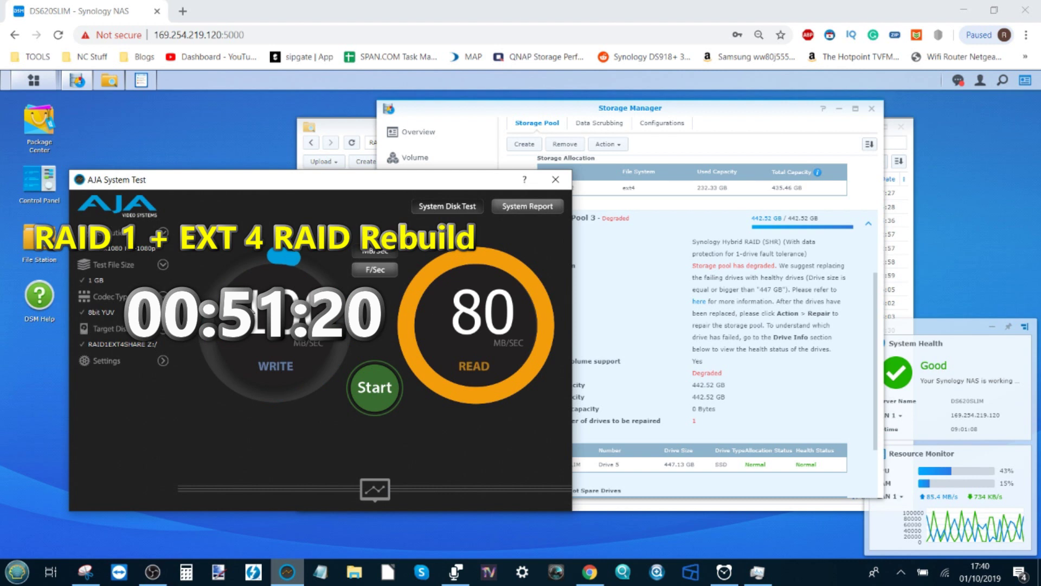
click(374, 387)
click(372, 388)
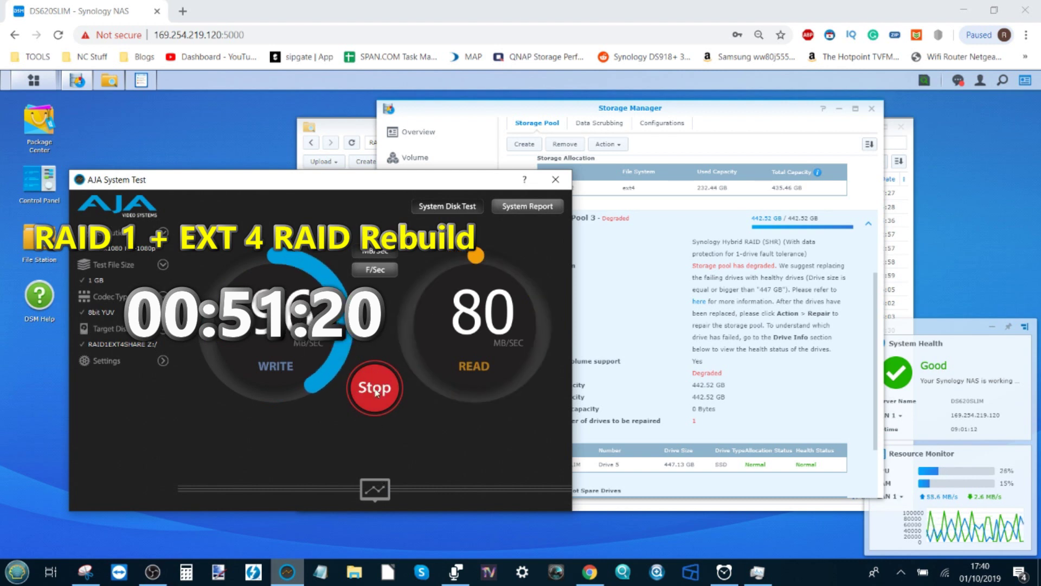
click(368, 493)
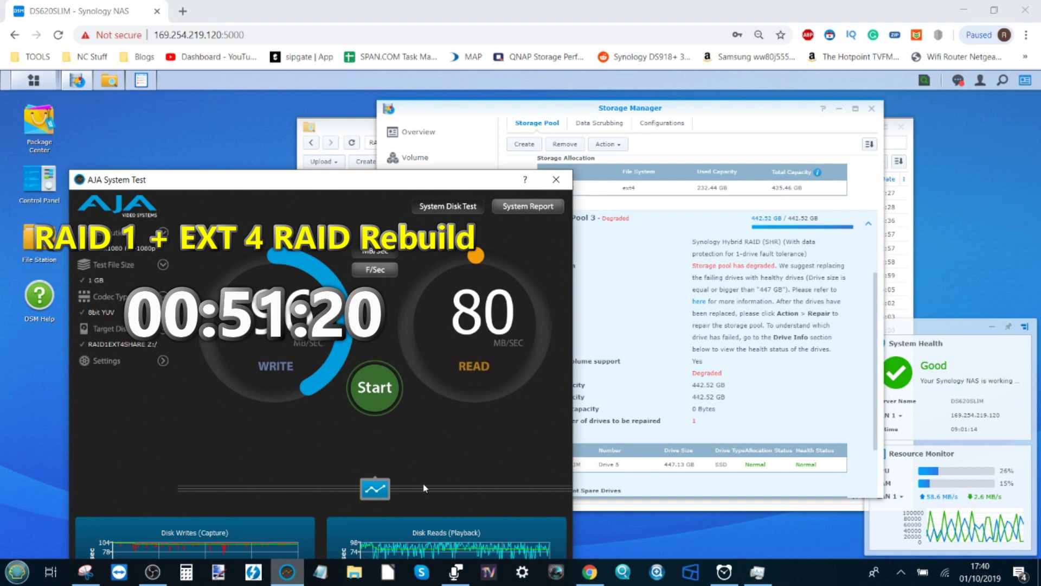
drag(448, 182, 473, 72)
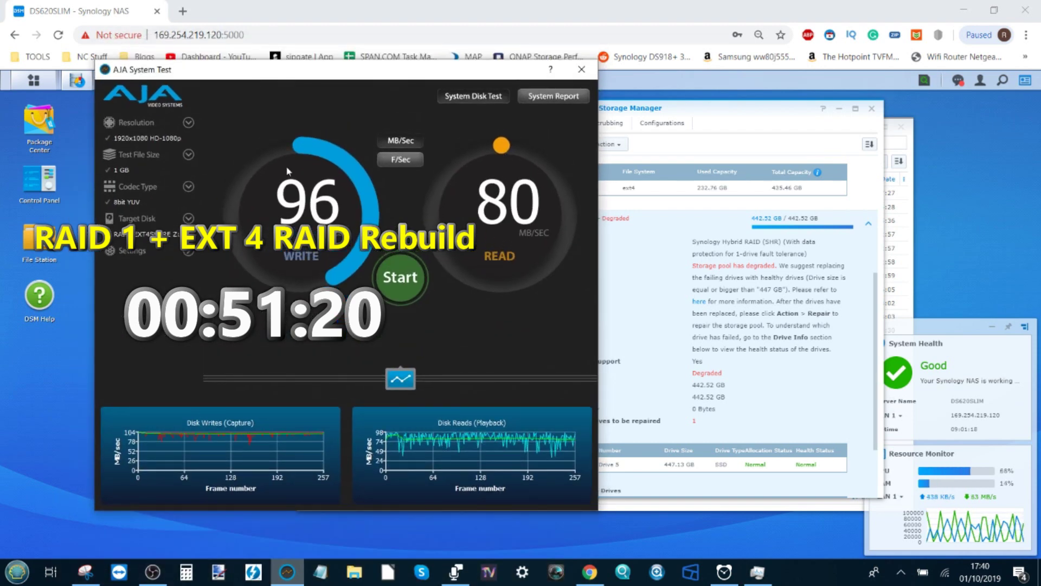
Run the AJA test on the SHR share drive (92 MB/sec write, 74 read), then return to DSM.
click(190, 217)
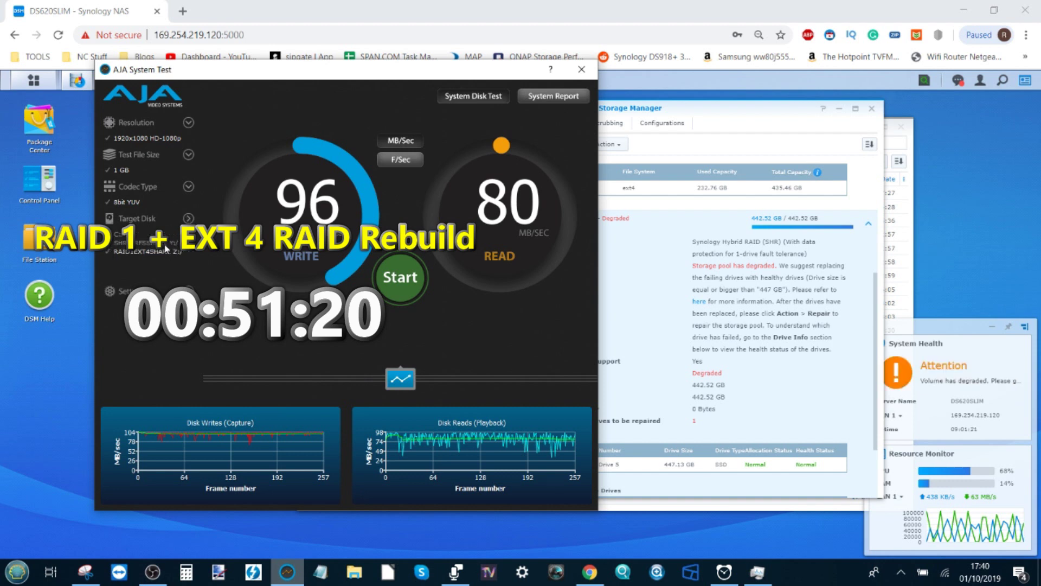
click(165, 244)
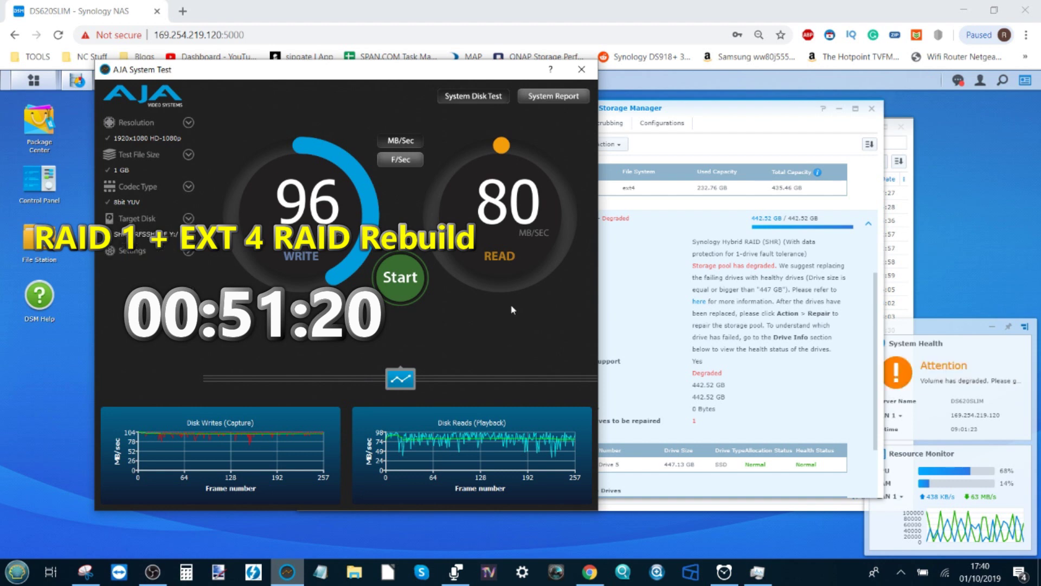
click(403, 285)
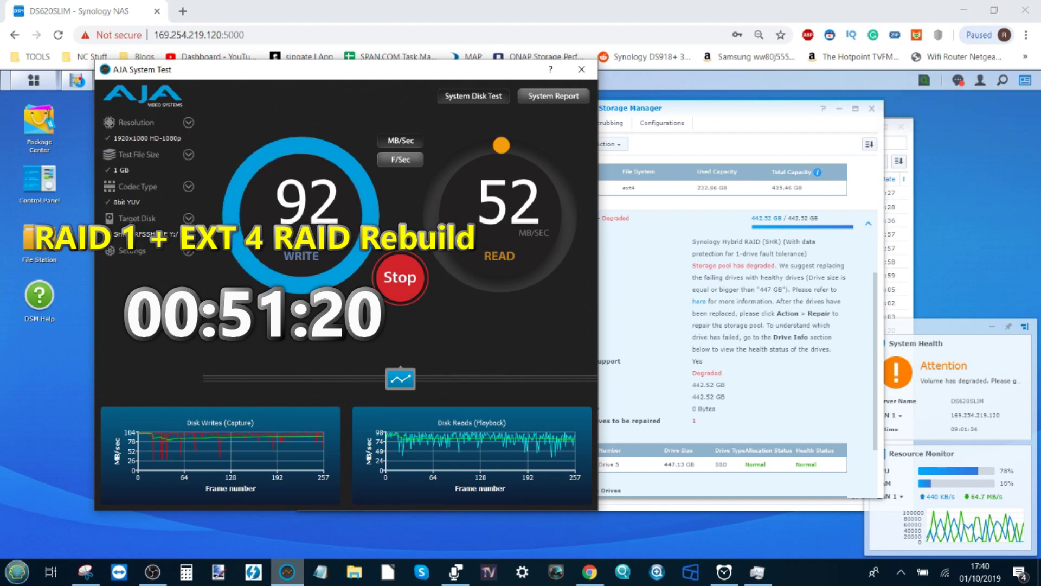
click(708, 319)
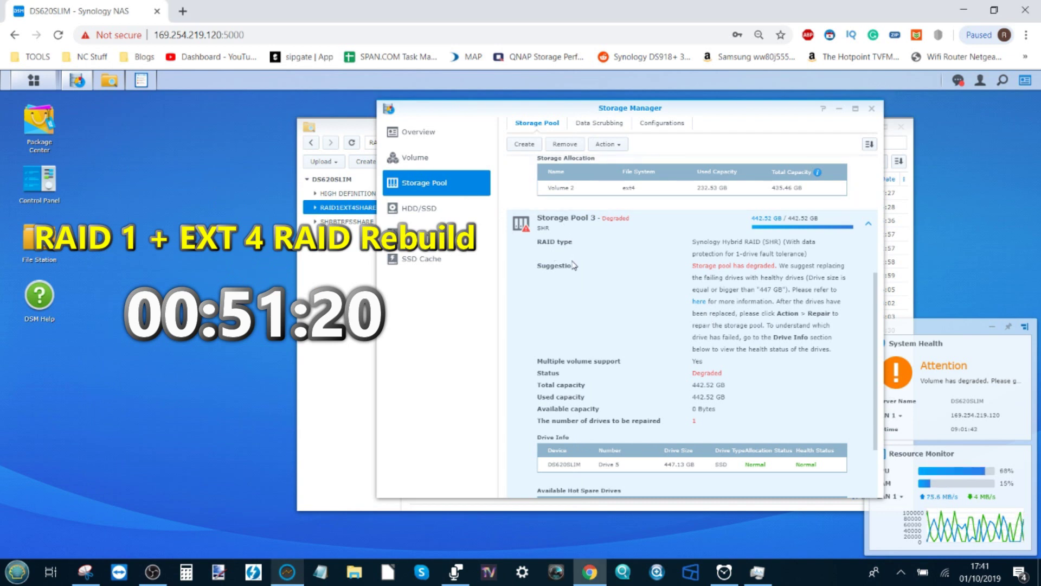
Repair Storage Pool 3 with Drive 2 after accepting the erase warning.
click(605, 144)
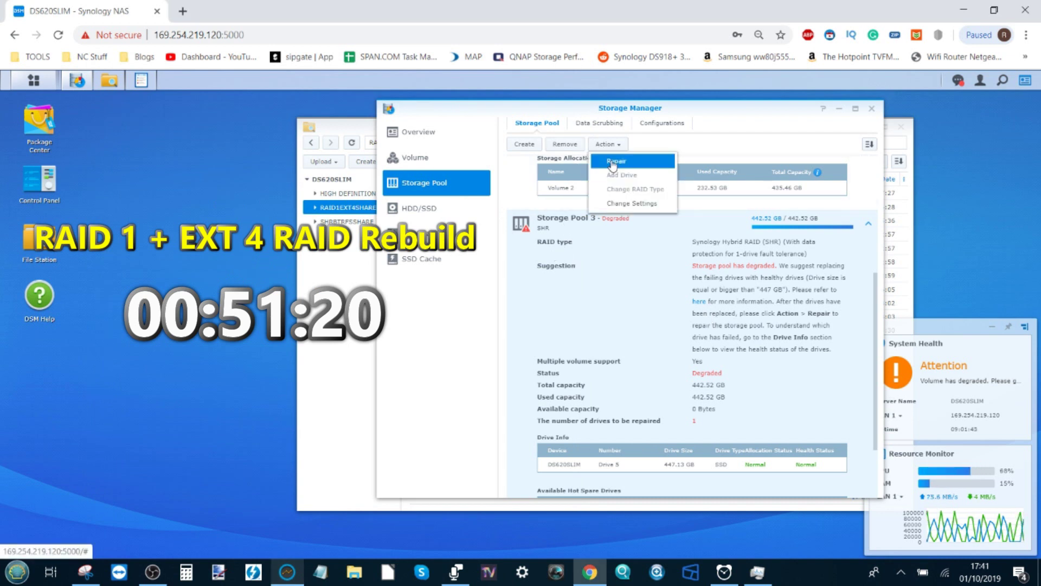
click(613, 163)
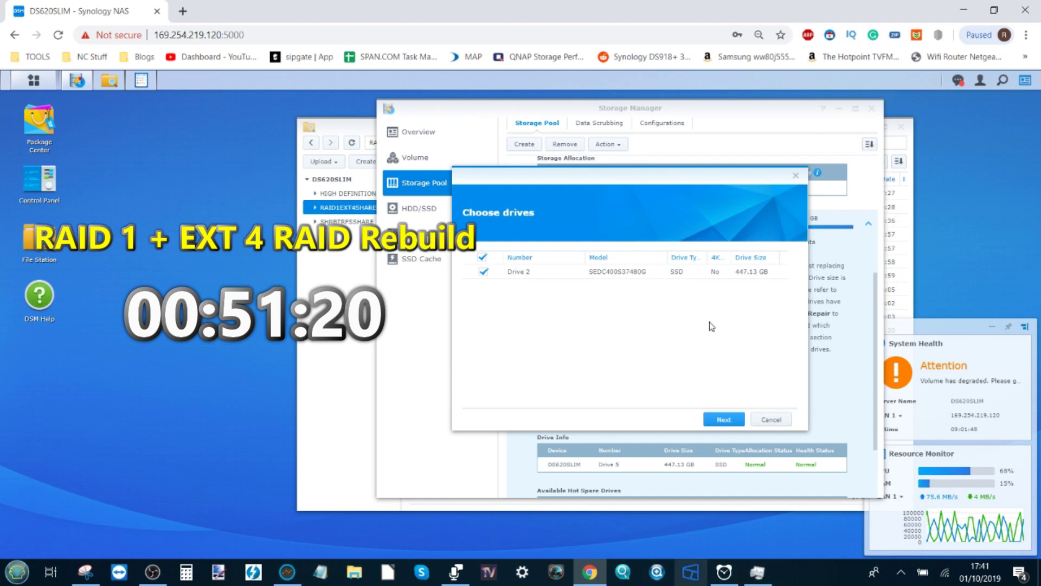
click(716, 421)
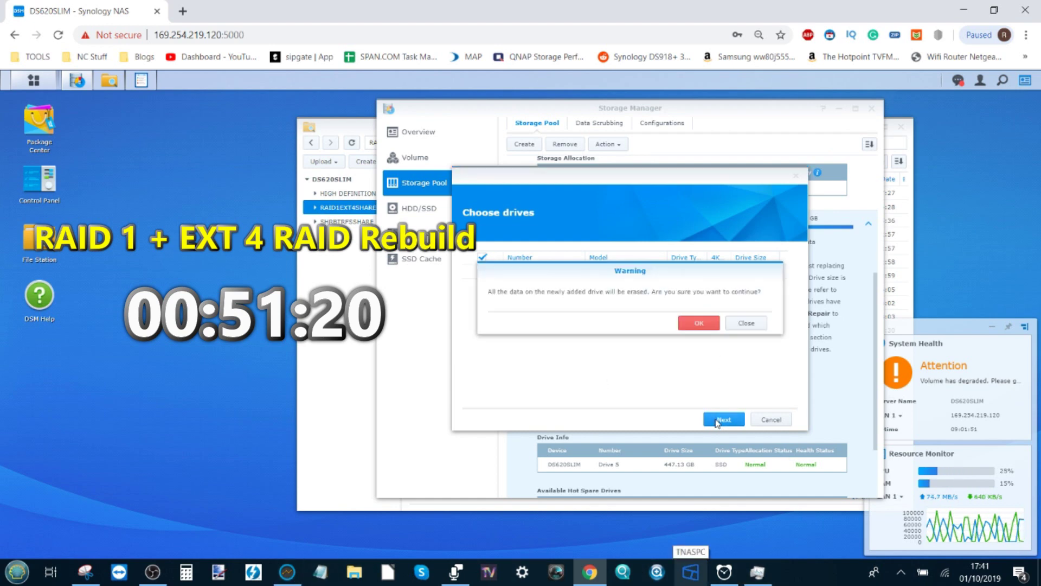
click(703, 330)
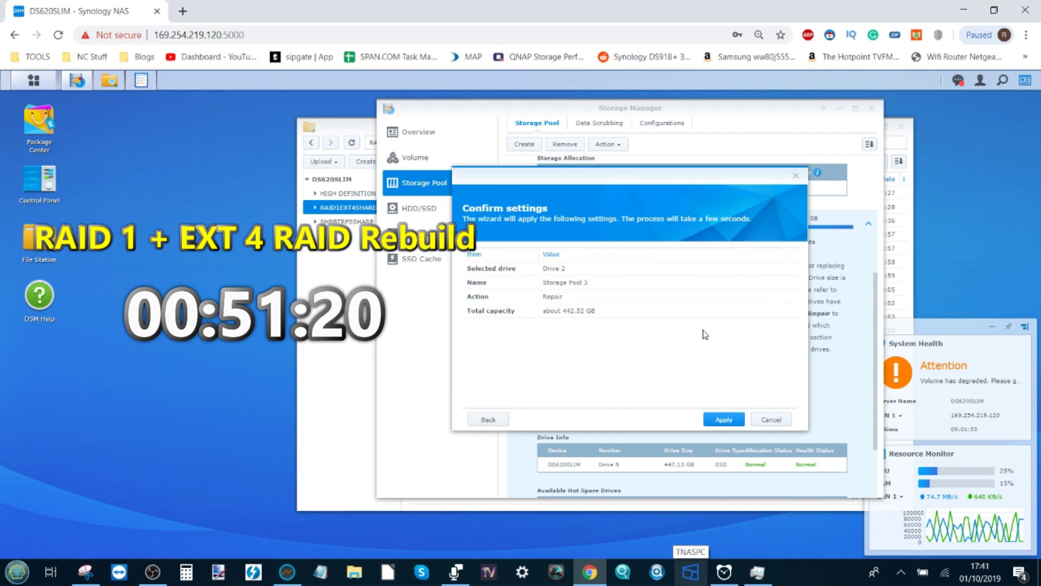
click(724, 419)
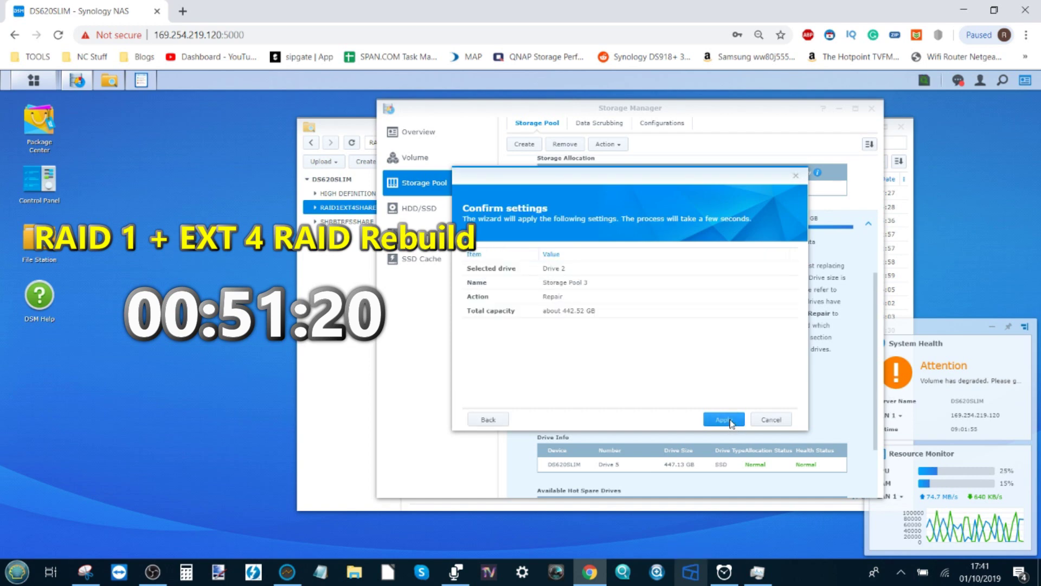
Reset and restart the stopwatch to time the SHR rebuild, then open Log Center.
click(727, 575)
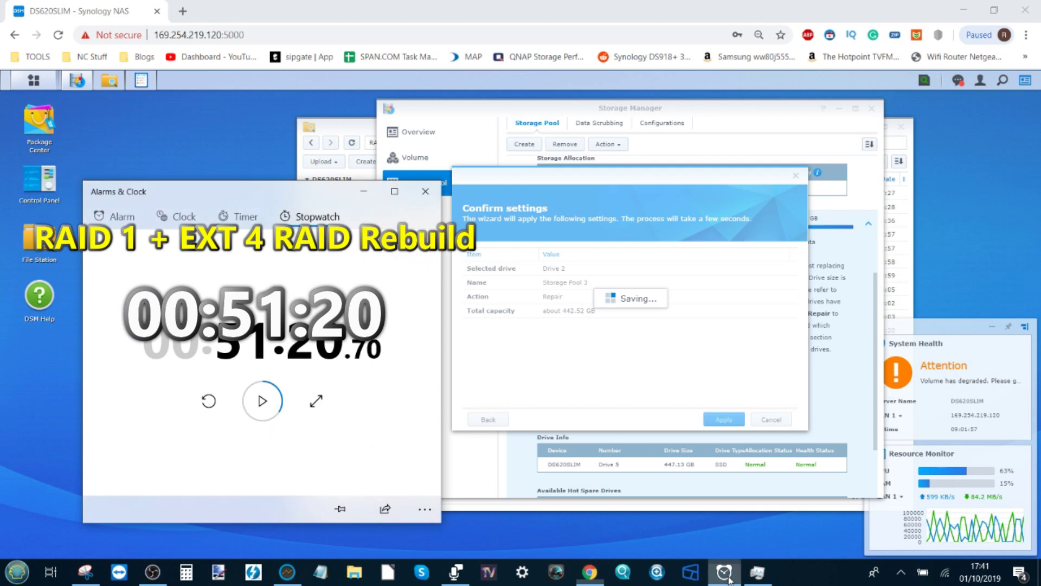
click(197, 401)
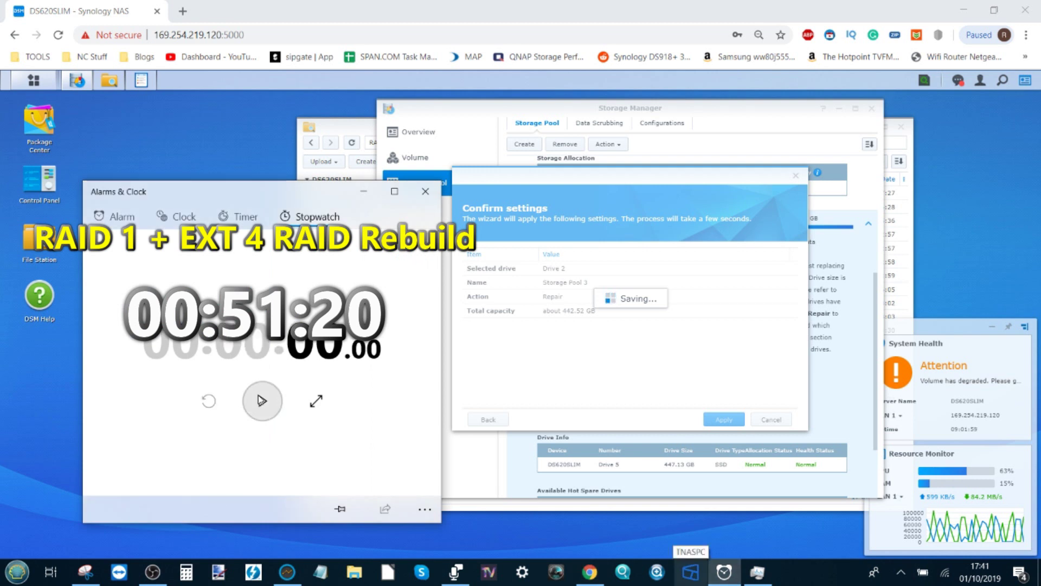
click(261, 400)
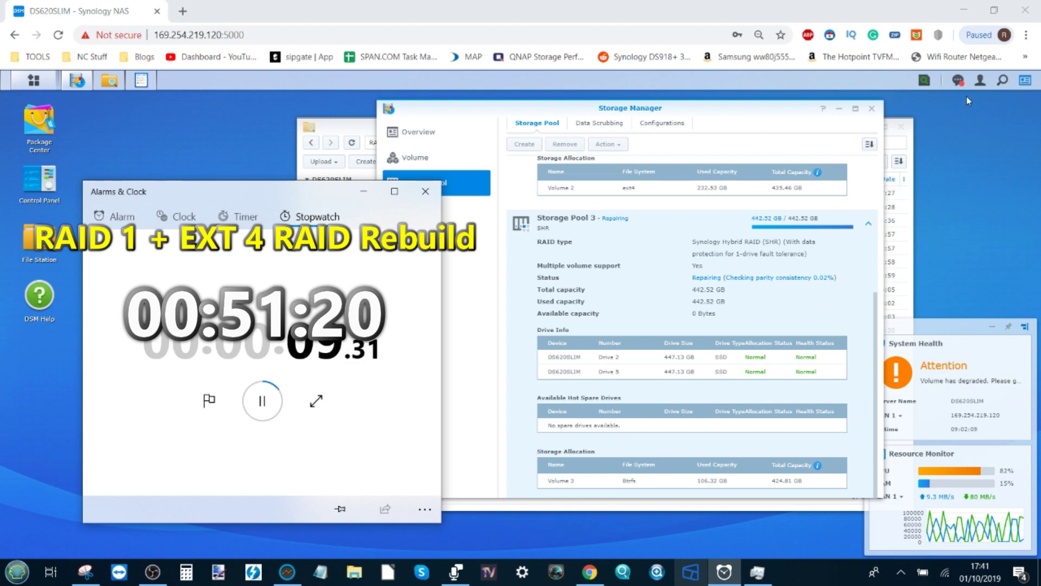
click(141, 79)
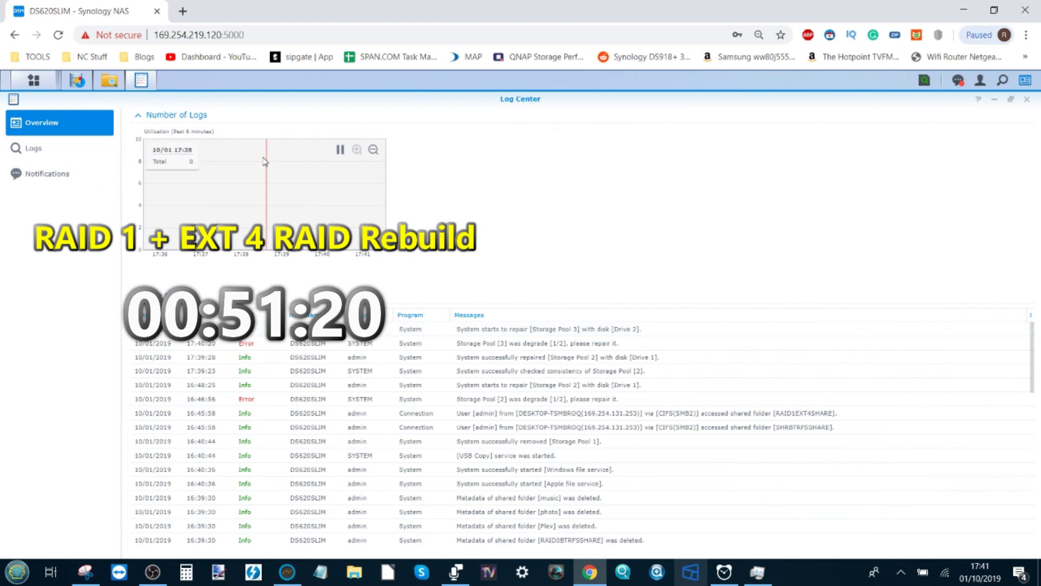
Look through Log Center's Logs and Overview, close it, and check the running stopwatch.
click(51, 140)
click(52, 119)
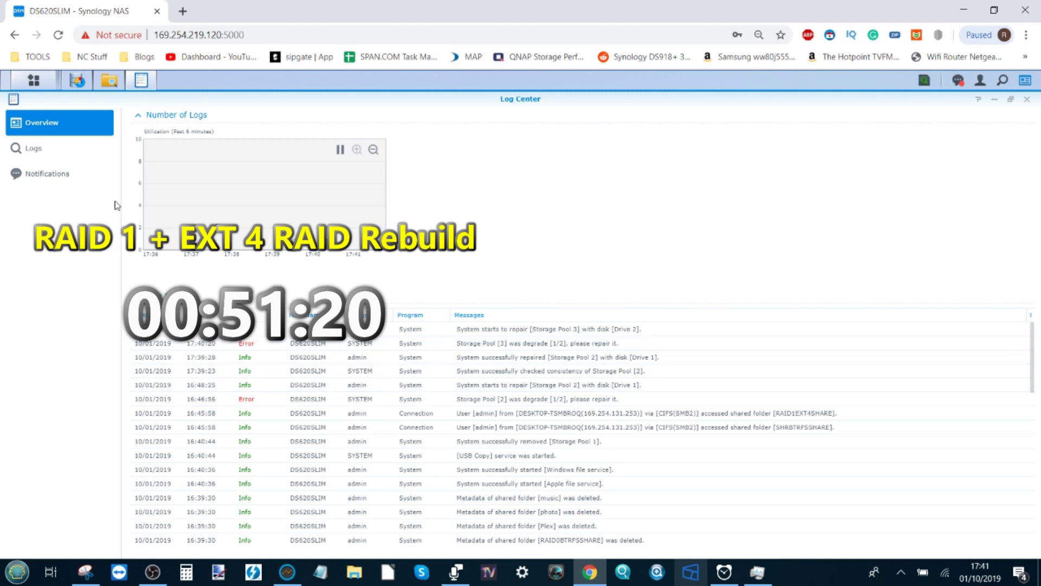
click(1026, 99)
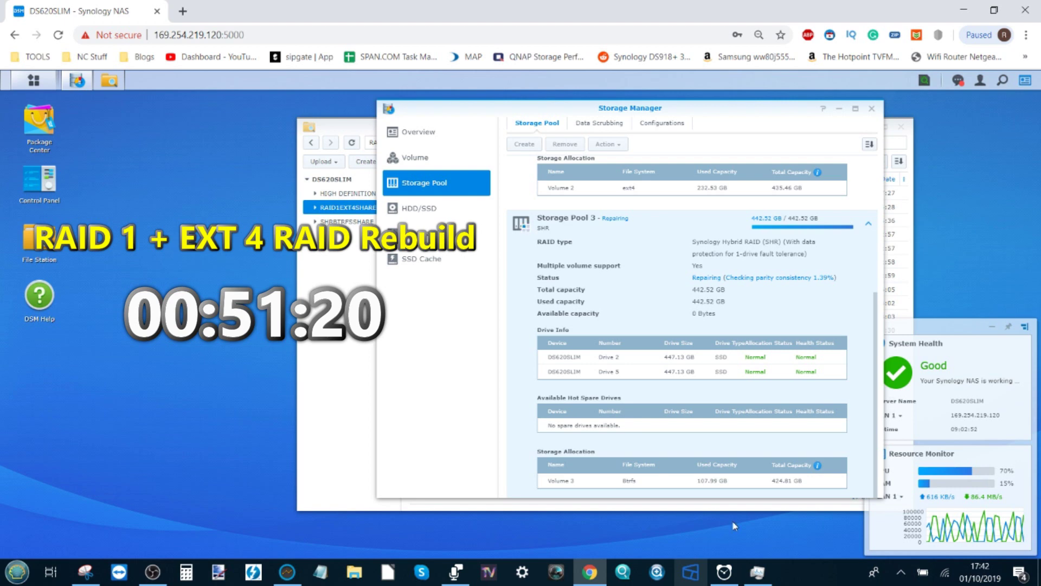
click(724, 573)
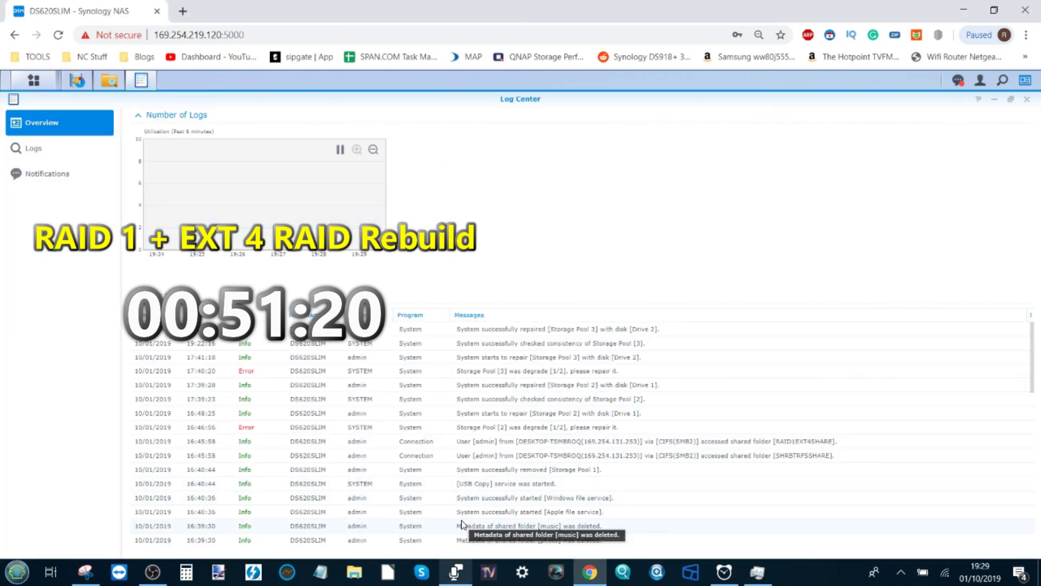
Confirm Storage Pools 2 and 3 both read Normal, check the stopwatch, and reopen Log Center.
click(994, 99)
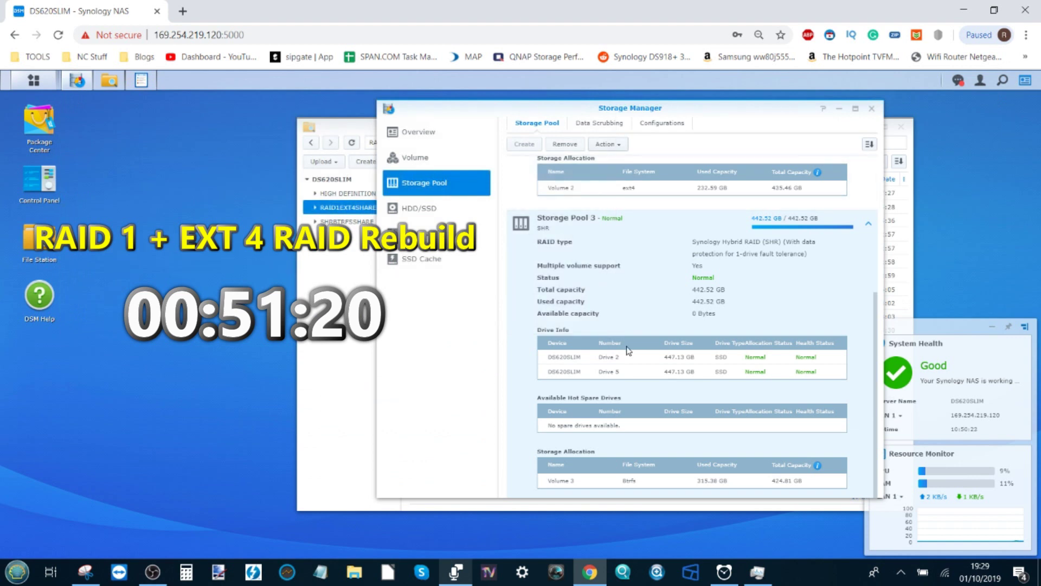
scroll(628, 350, up, 2)
scroll(628, 350, up, 2)
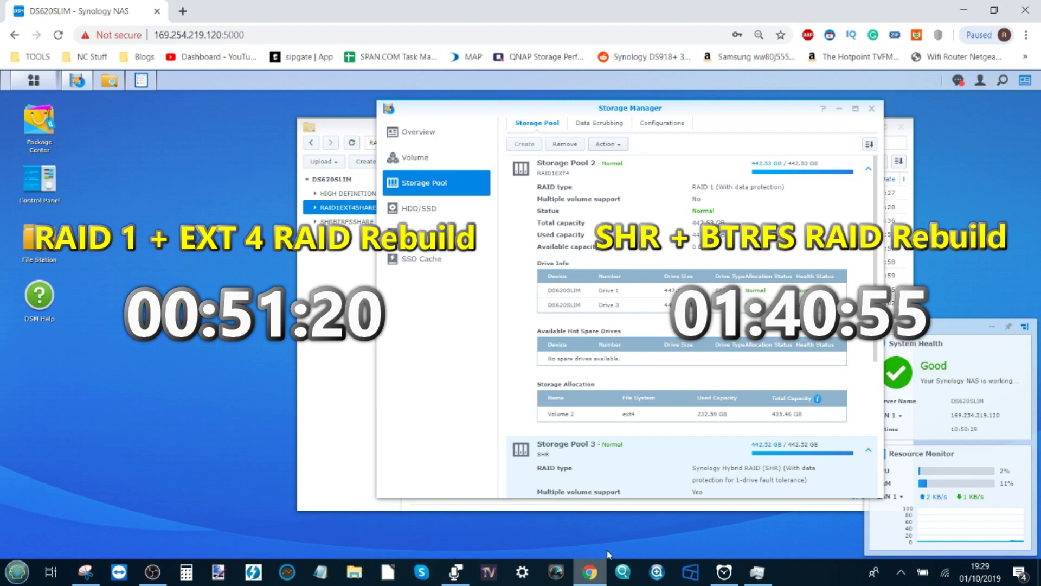
click(725, 571)
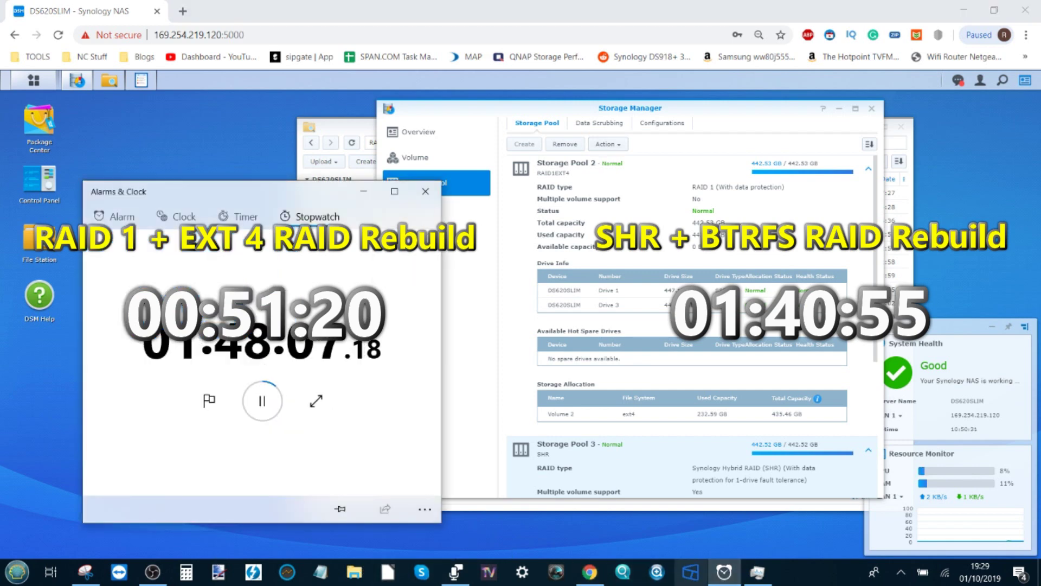
click(141, 79)
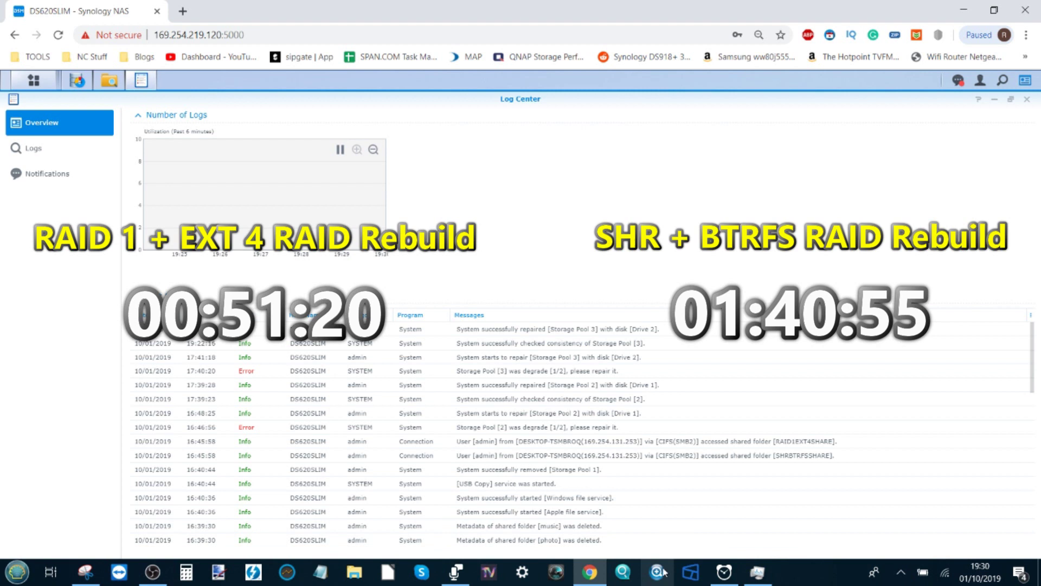
Place the stopwatch window over the Log Center on the right side of the screen.
click(723, 579)
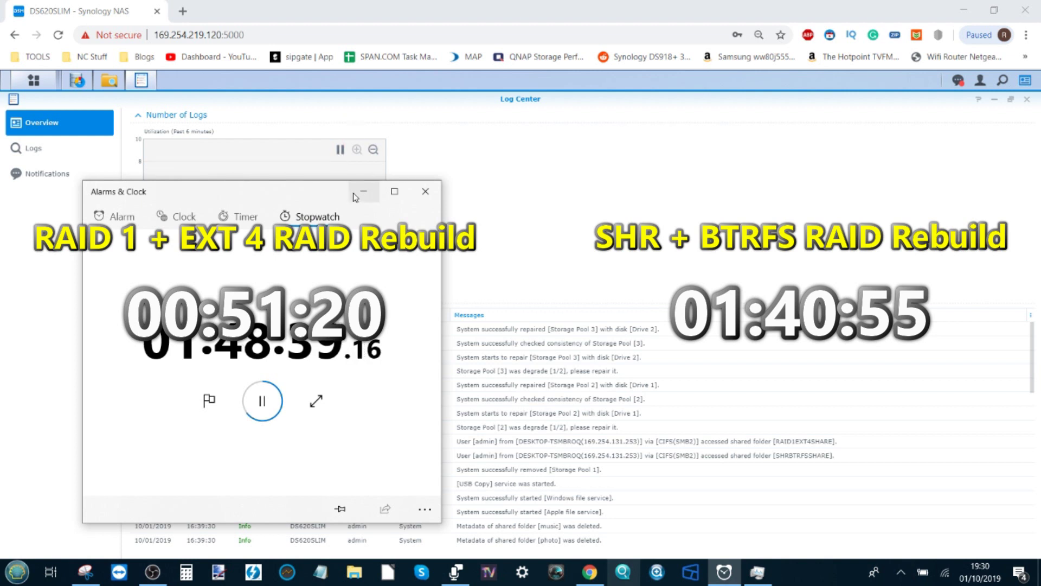
drag(331, 197, 719, 160)
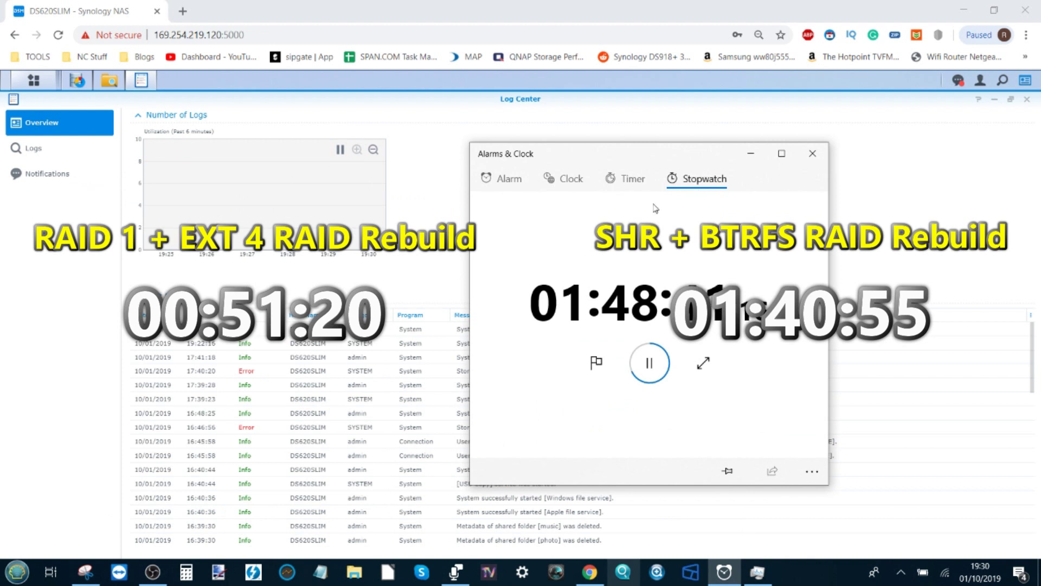